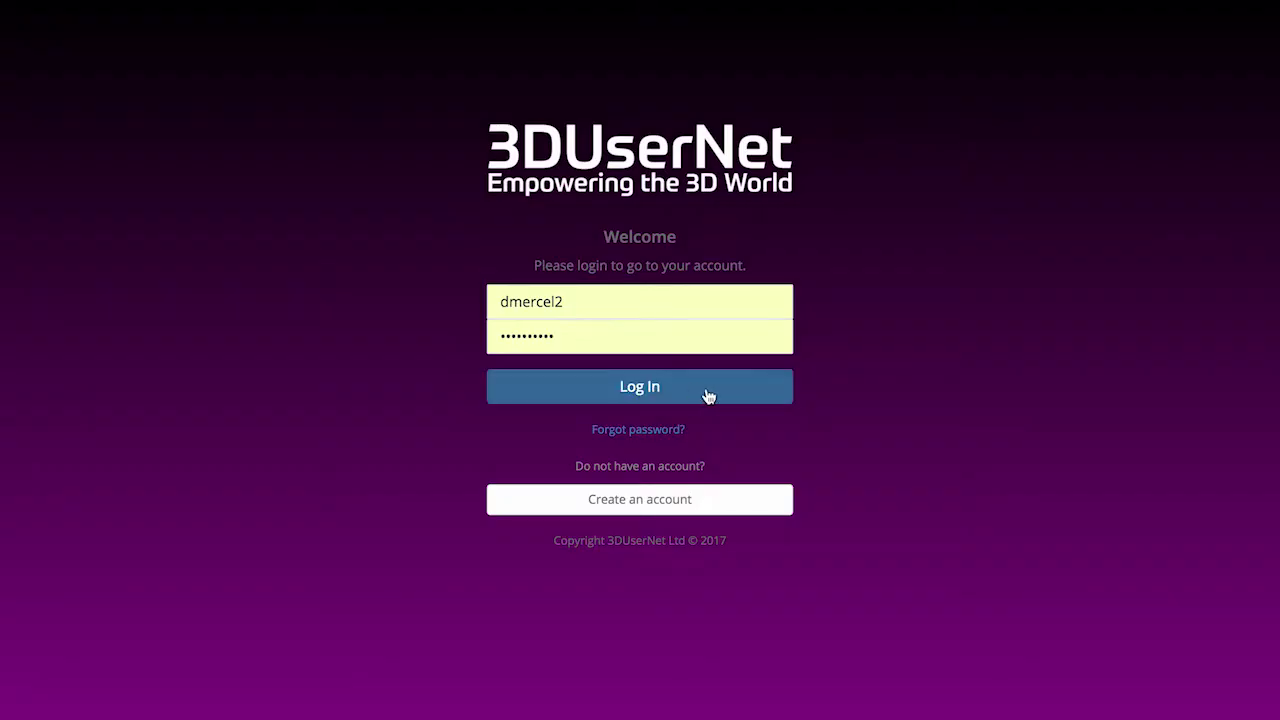
Step: Log in to the 3DUserNet administration area and go to the Projects page
left_click(707, 396)
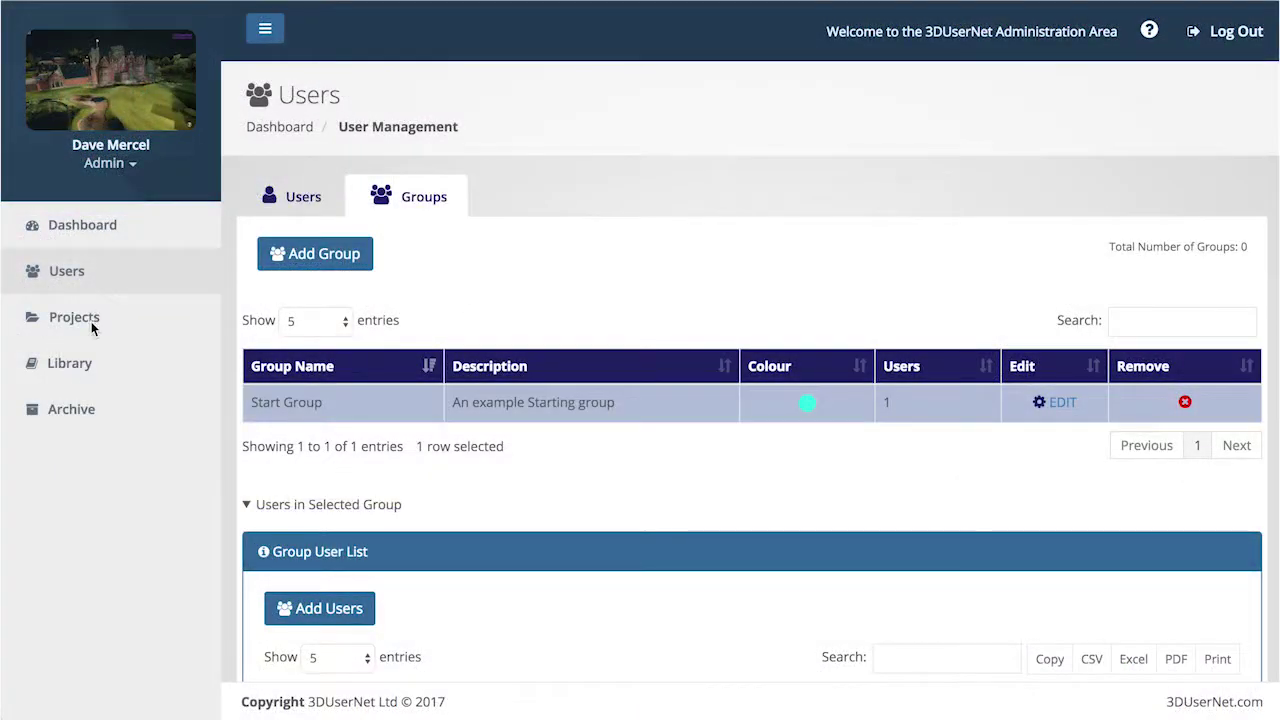
left_click(91, 321)
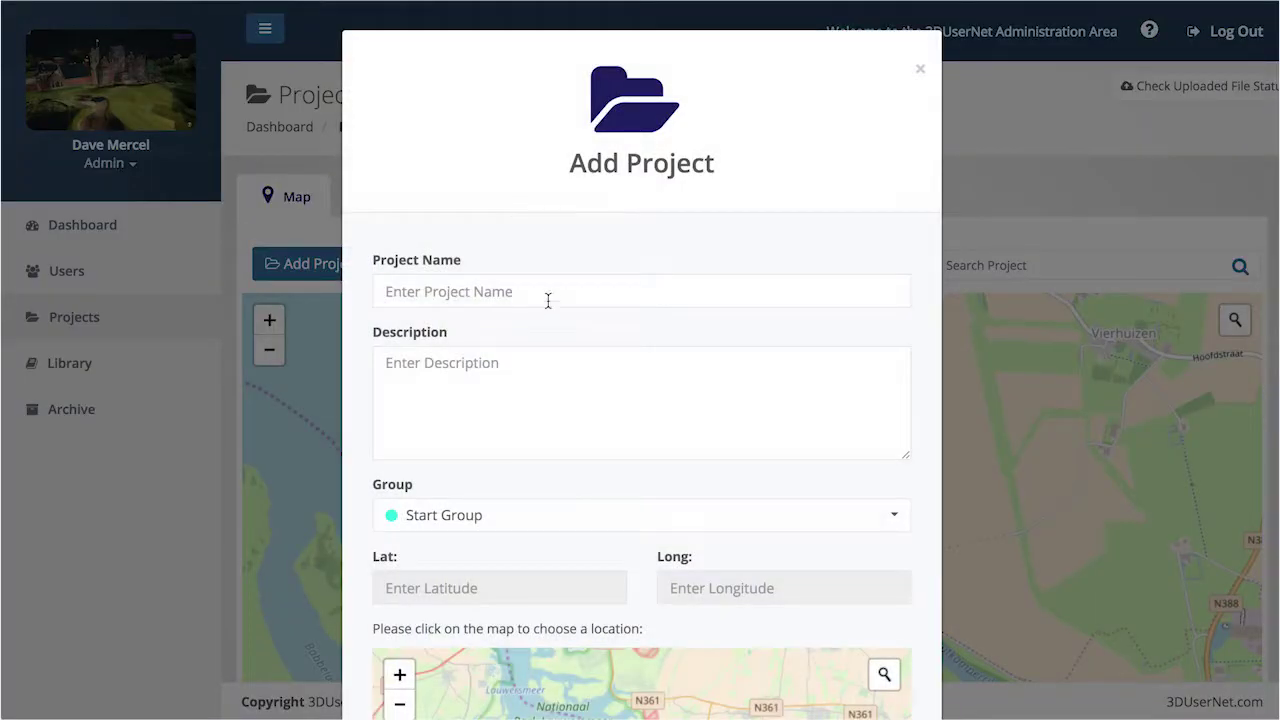
Step: Name the new project 'Station', describe it as an example railway station, and assign Start Group
left_click(546, 293)
type("Station")
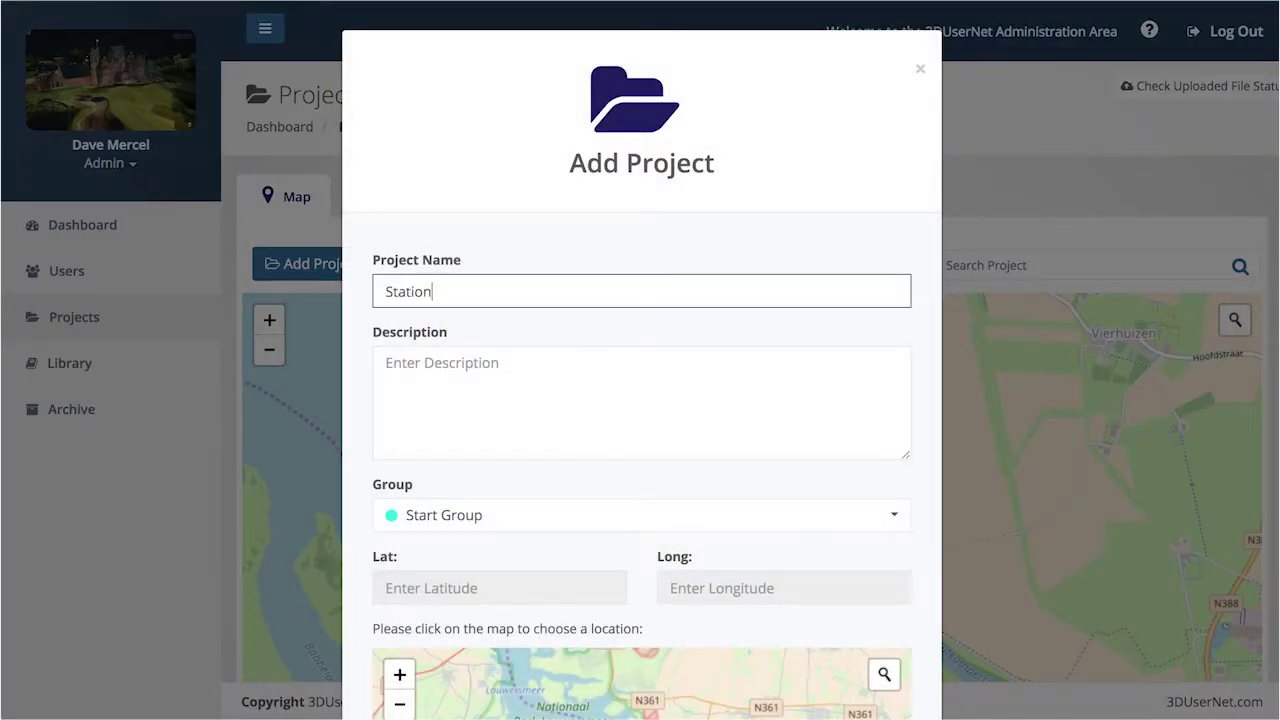
left_click(549, 362)
type("An example railway station")
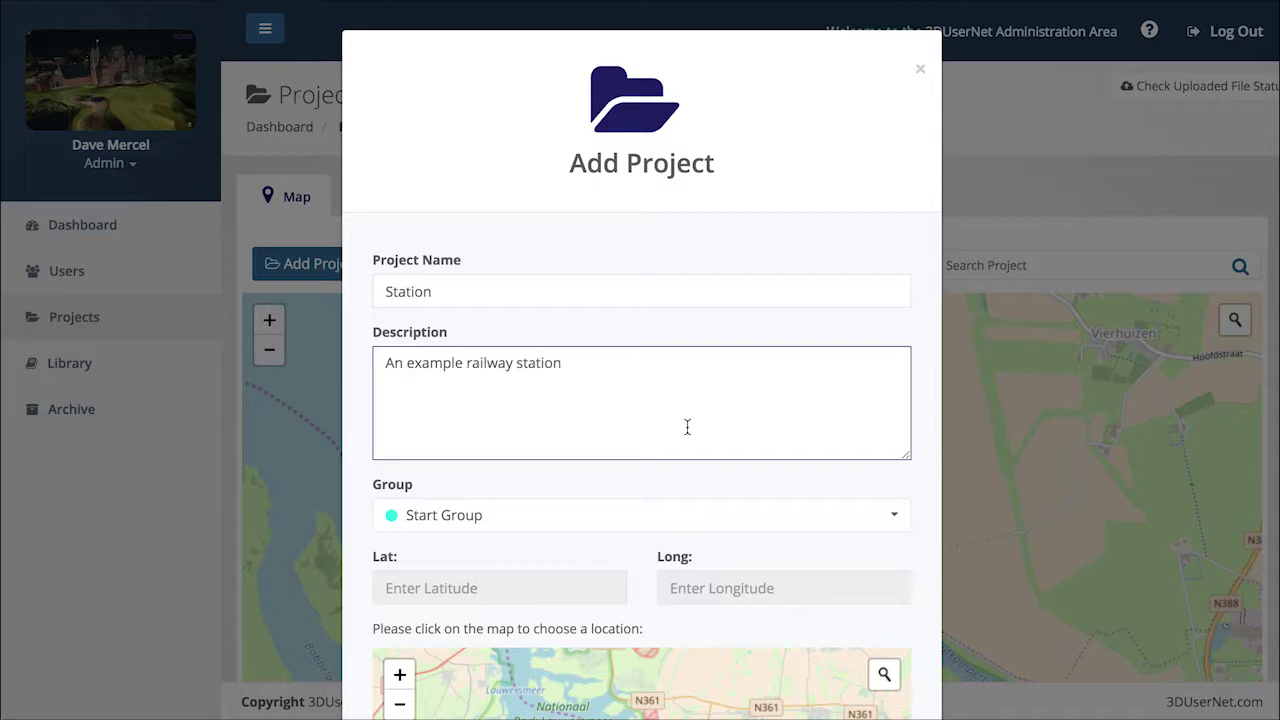
left_click(820, 514)
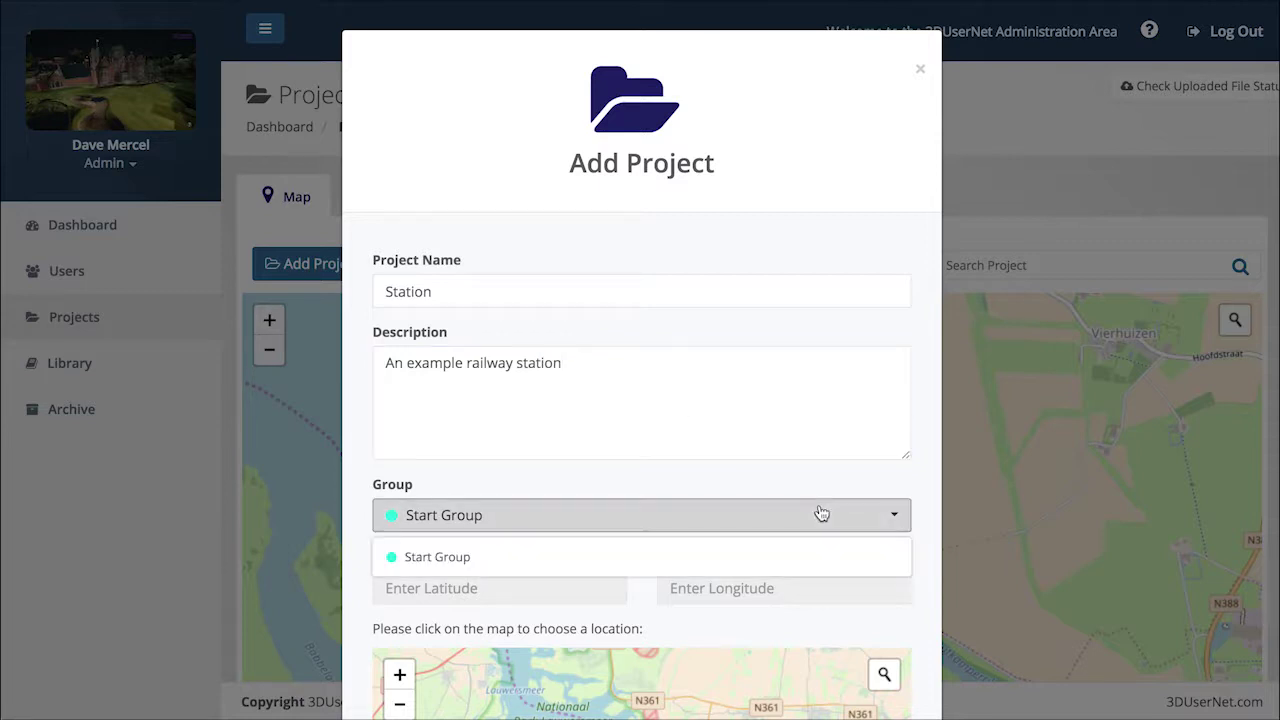
left_click(734, 556)
Step: Set the project's map location just north of Paris and create the project
scroll(733, 559, "down", 2)
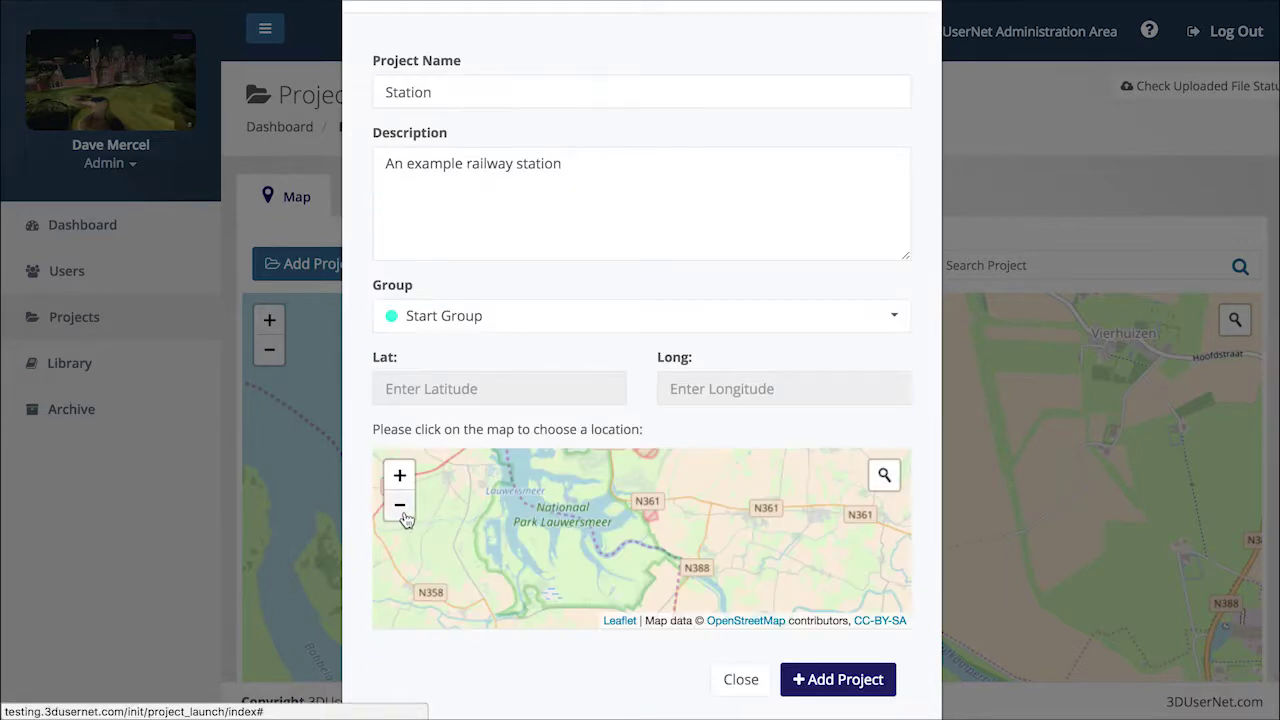
left_click(399, 505)
left_click(399, 505)
left_click(399, 505)
left_click(399, 505)
left_click(399, 505)
left_click(399, 505)
left_click_drag(601, 574, 609, 527)
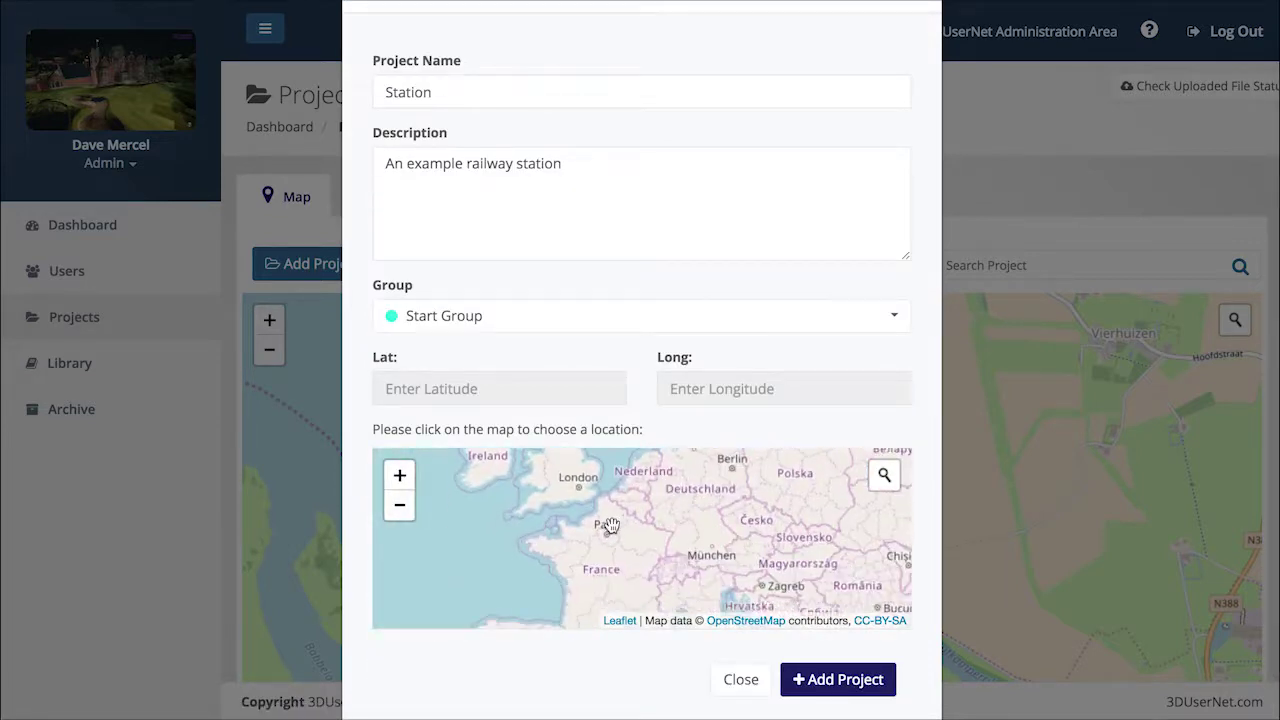
left_click(606, 530)
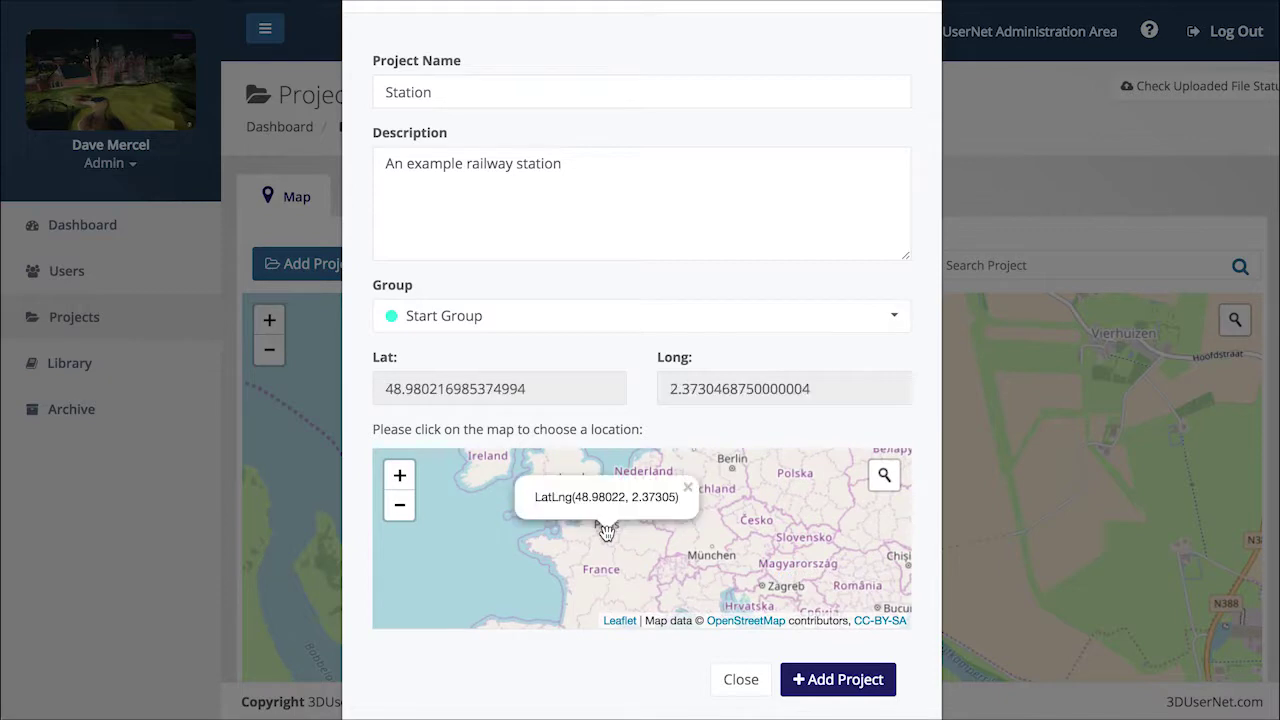
left_click(838, 680)
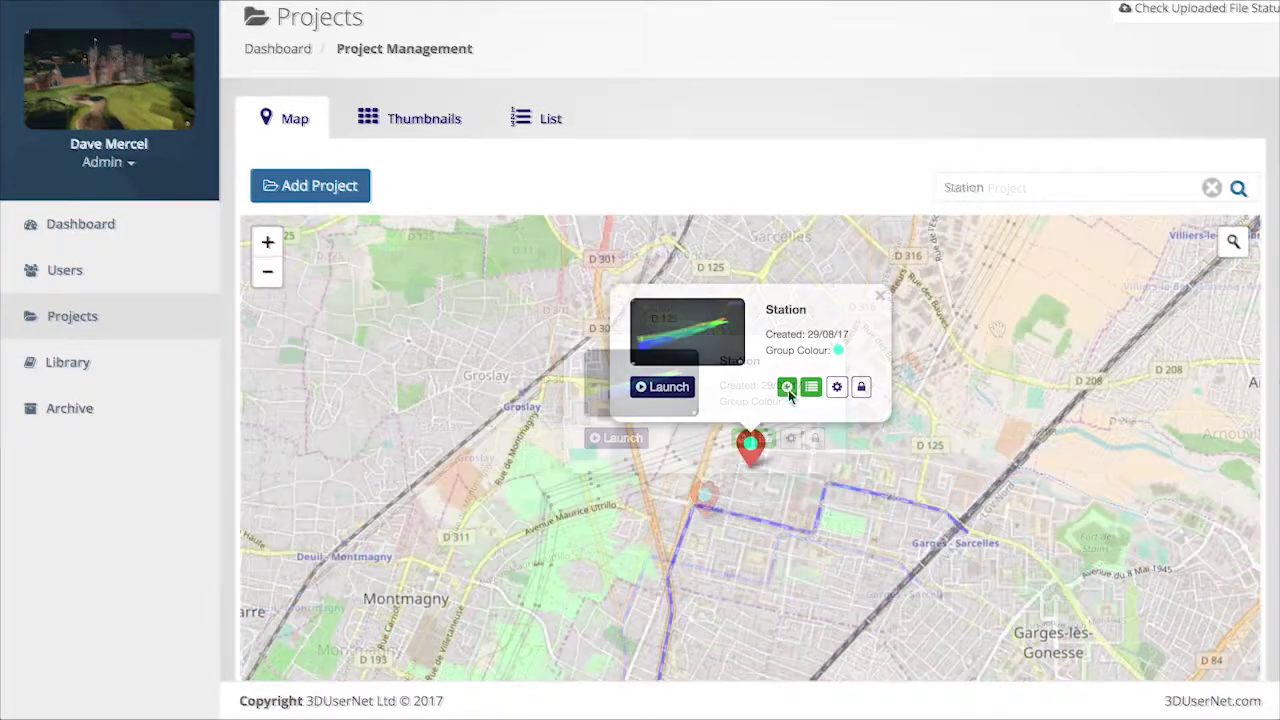
Step: Add content to the Station project by dropping Station.las into the point cloud upload area
left_click(788, 388)
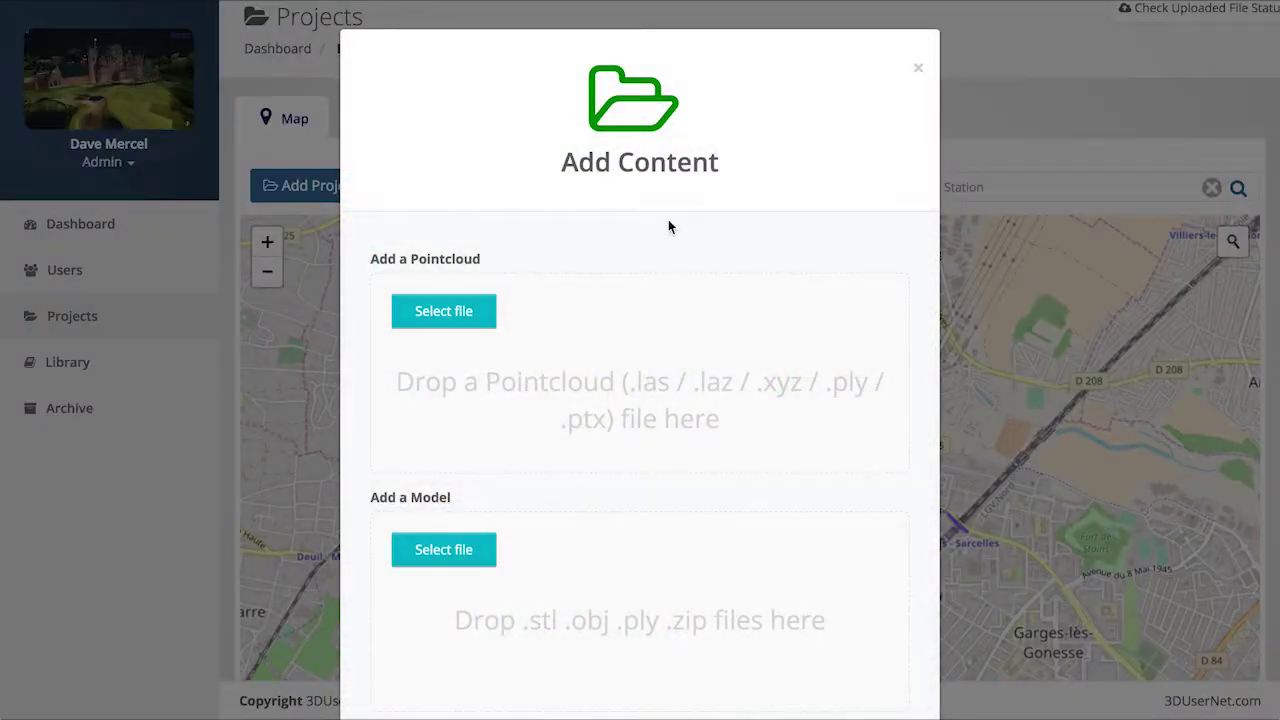
scroll(633, 226, "down", 2)
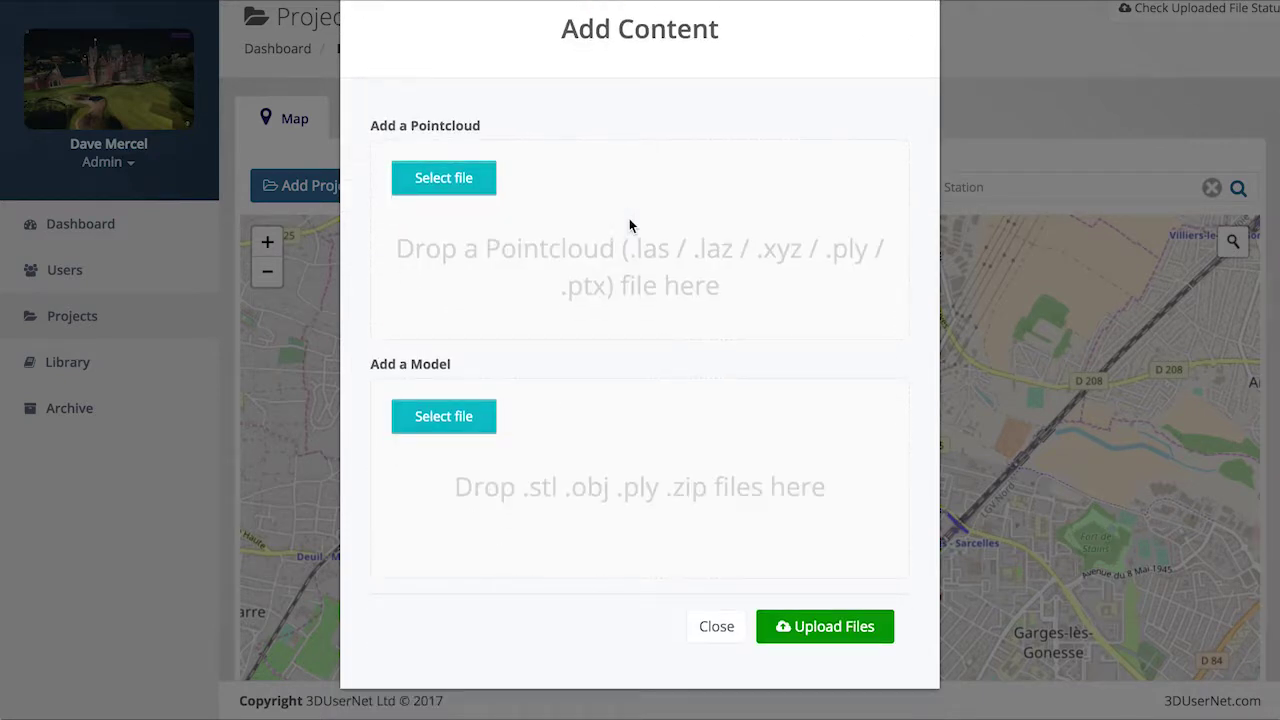
scroll(629, 218, "up", 2)
left_click_drag(600, 240, 651, 368)
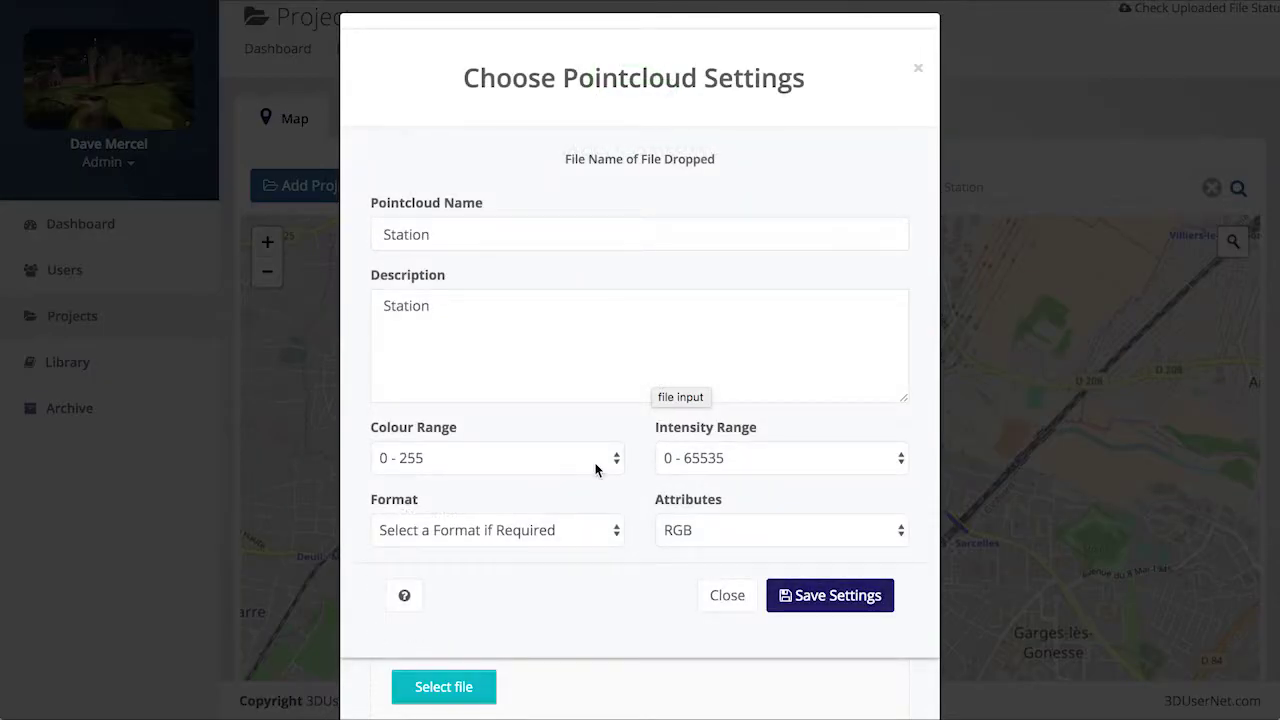
Step: Keep colour range 0 - 255, set attributes to RGB INTENSITY, and save the point cloud settings
left_click(596, 463)
left_click(603, 418)
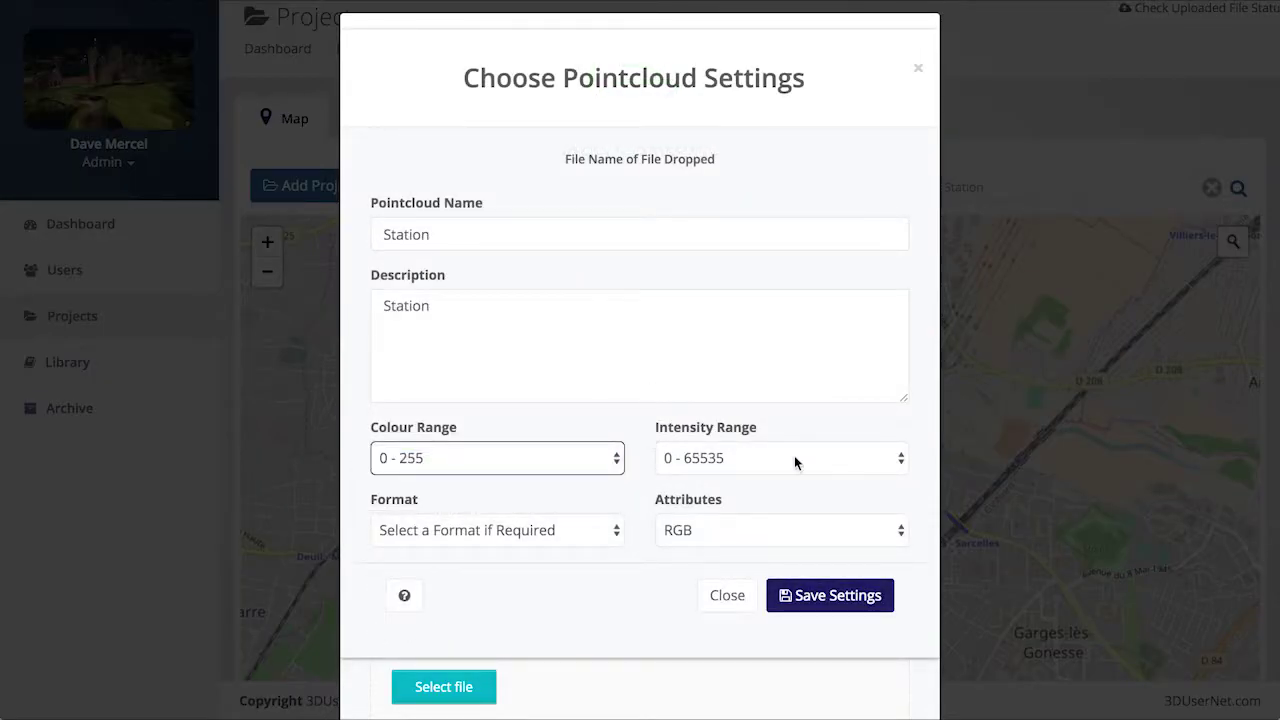
left_click(690, 532)
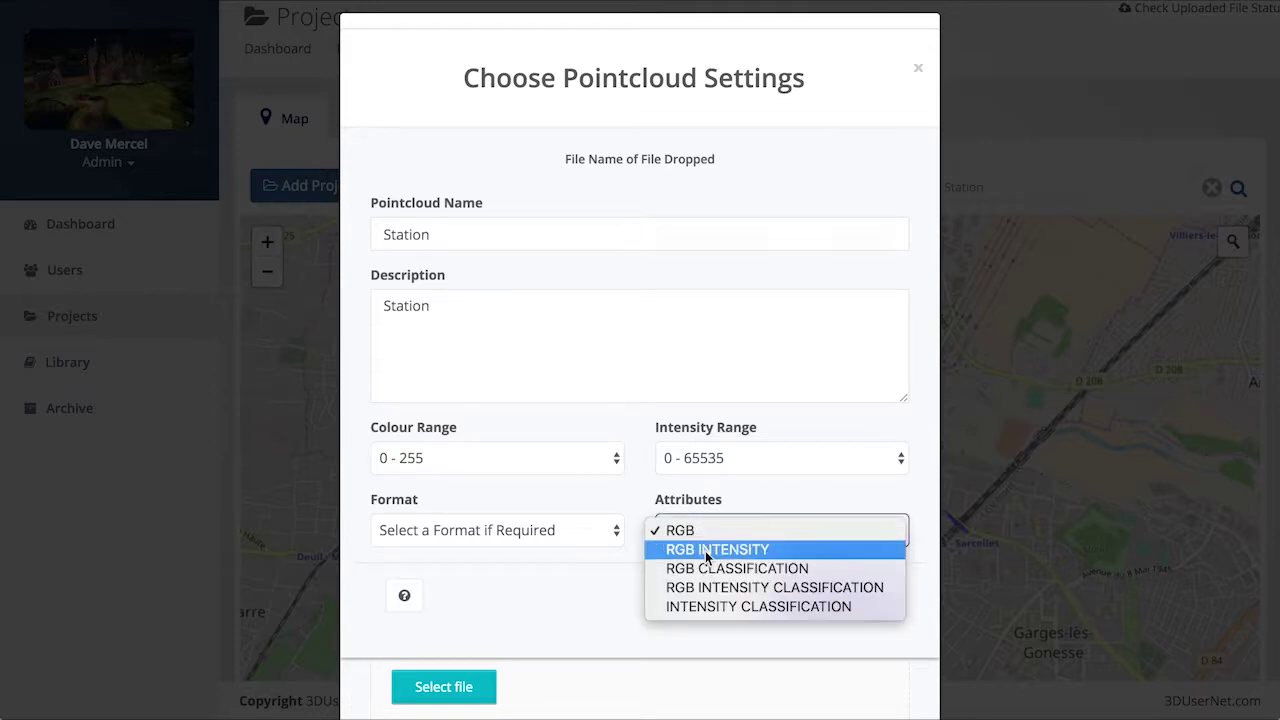
left_click(705, 549)
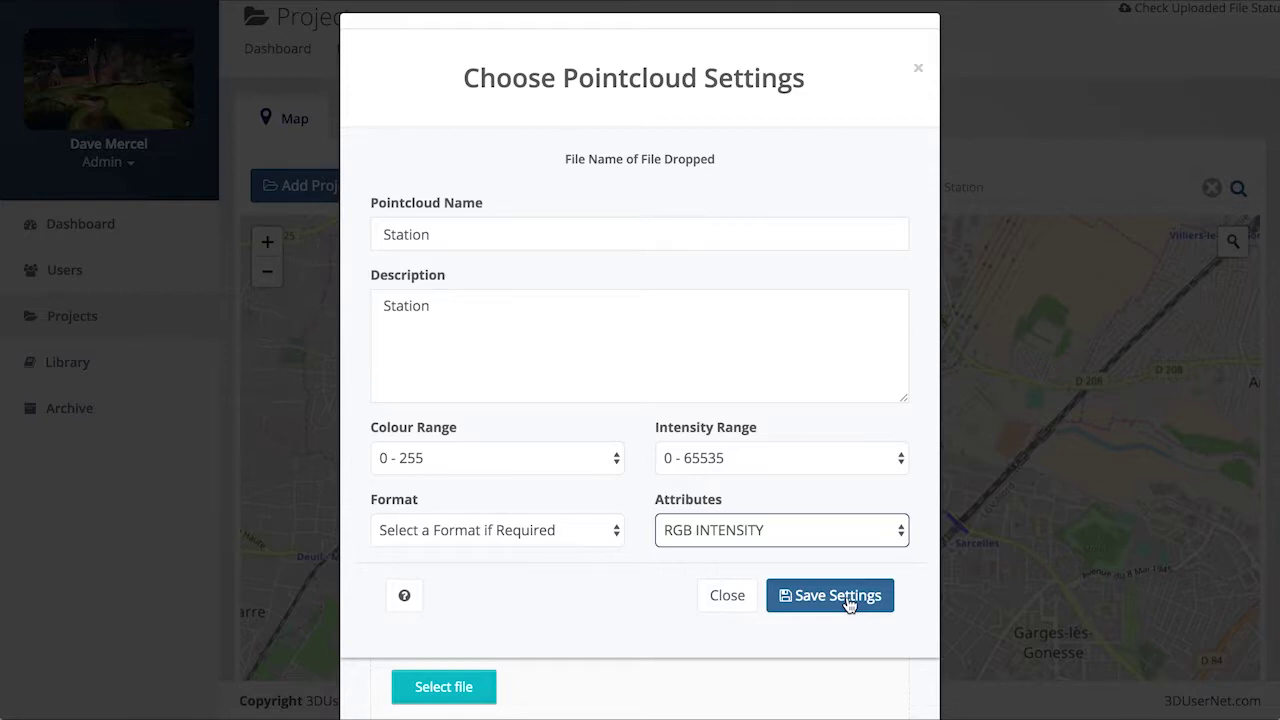
left_click(848, 604)
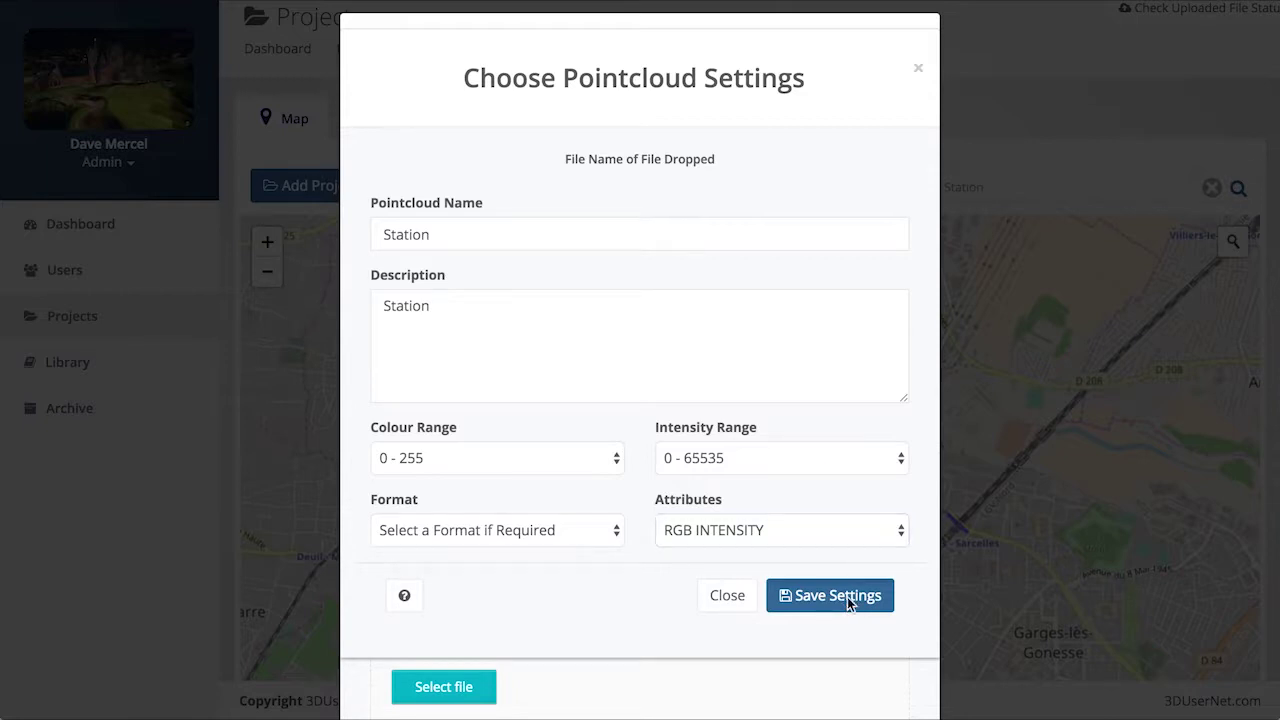
left_click(848, 600)
Step: Upload Station.las, dismiss the missing model file warning, and close the dialog once finished
scroll(765, 557, "down", 3)
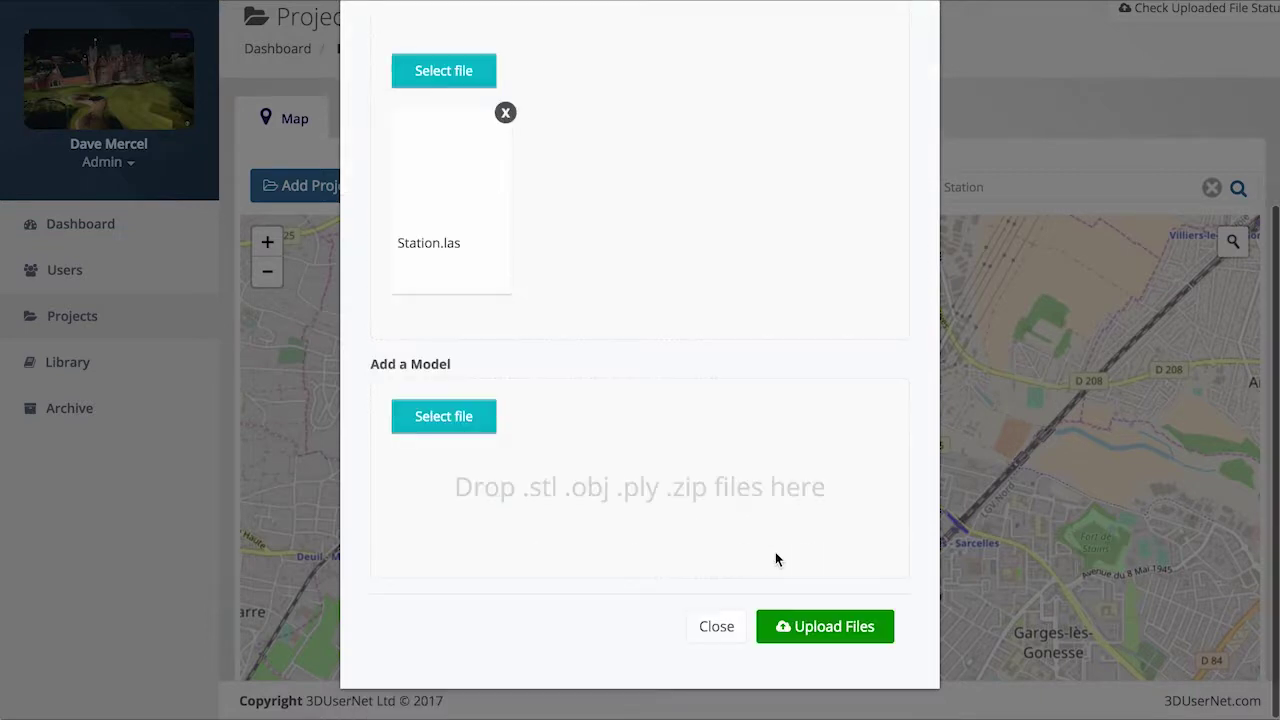
left_click(829, 627)
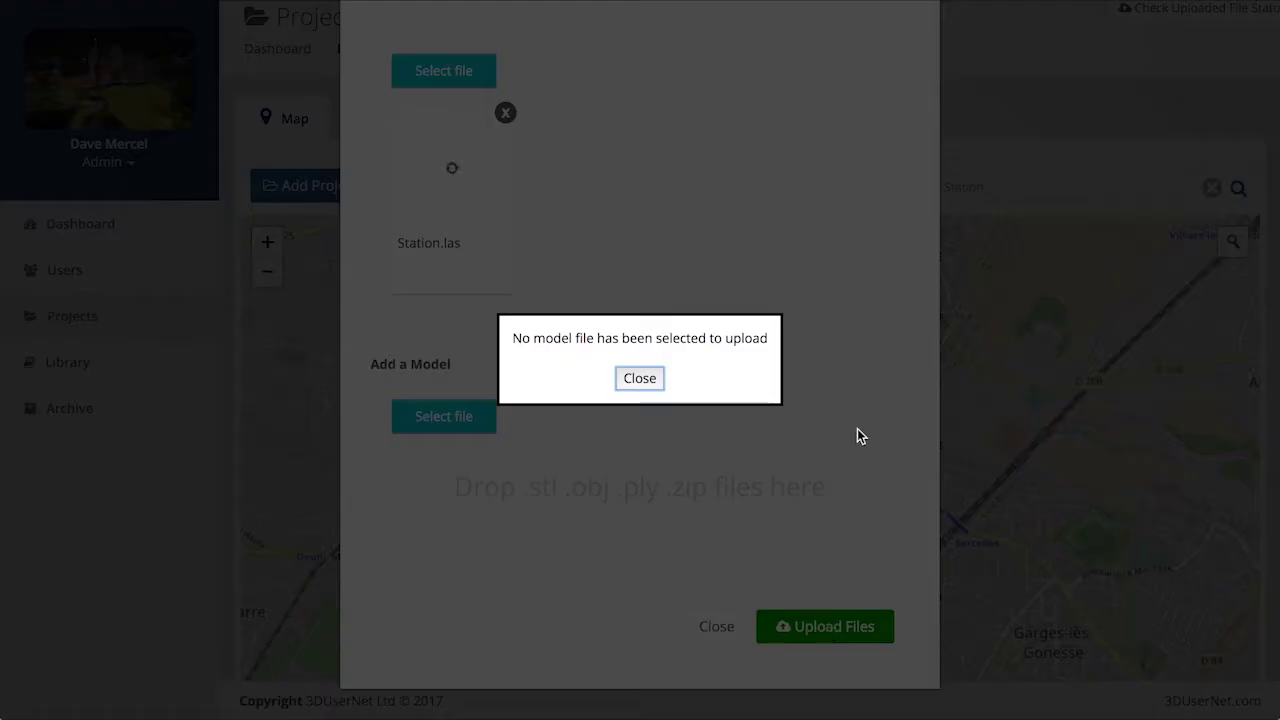
left_click(645, 379)
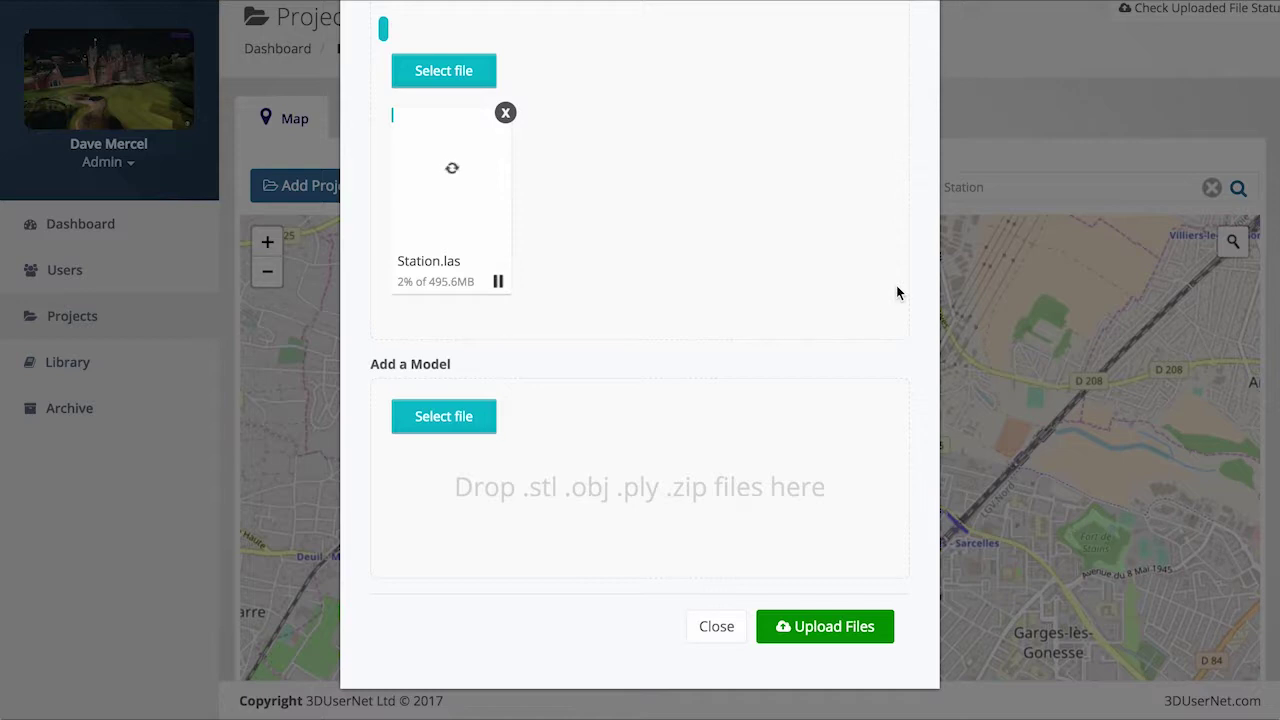
left_click(723, 631)
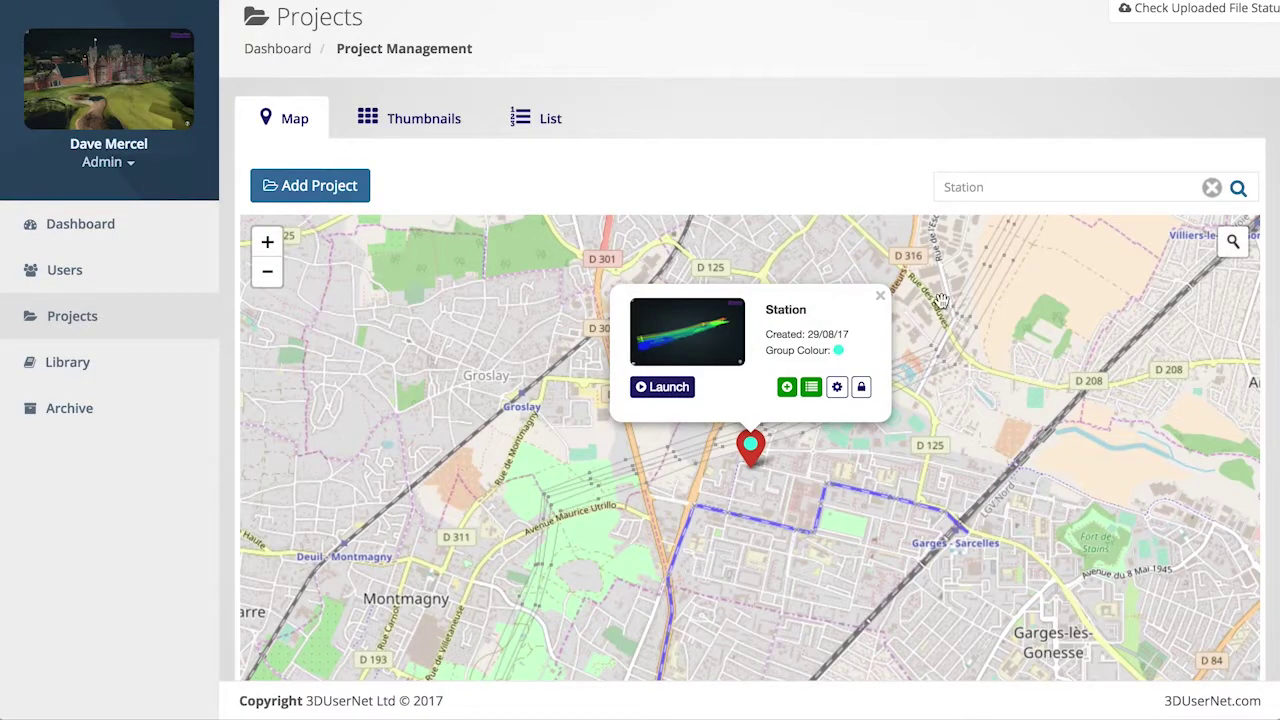
scroll(1199, 115, "up", 1)
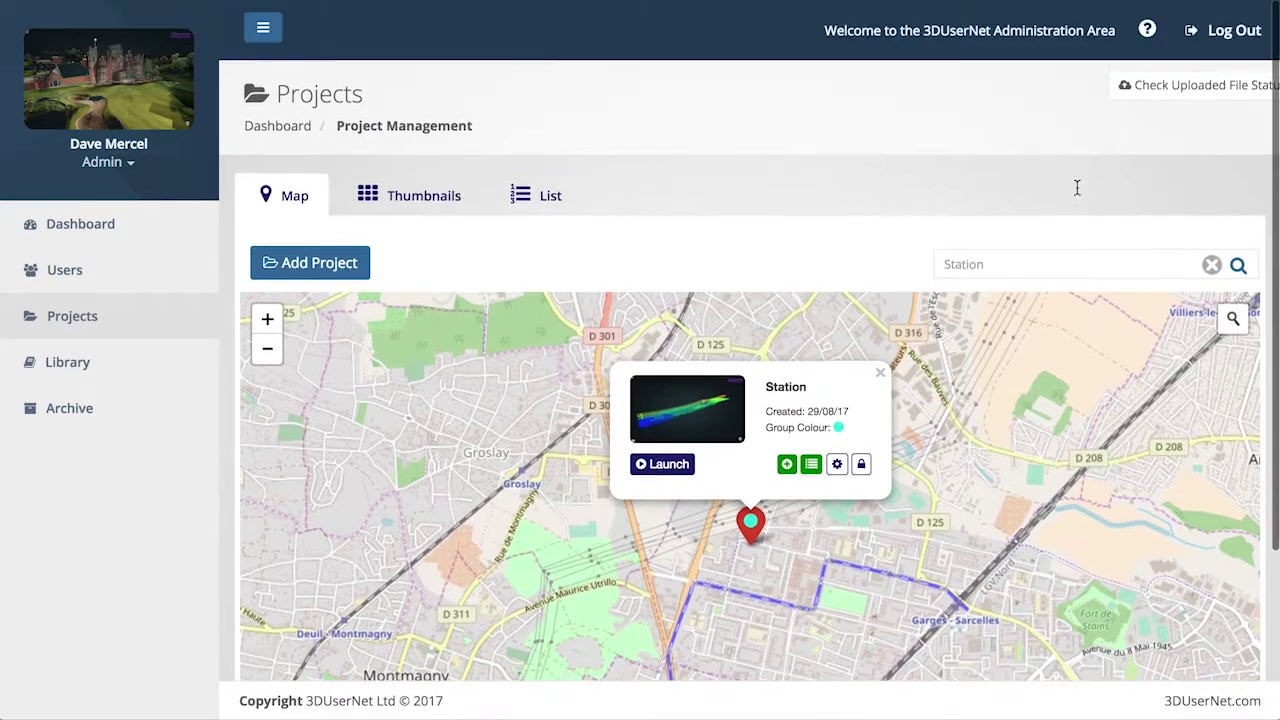
left_click(1159, 98)
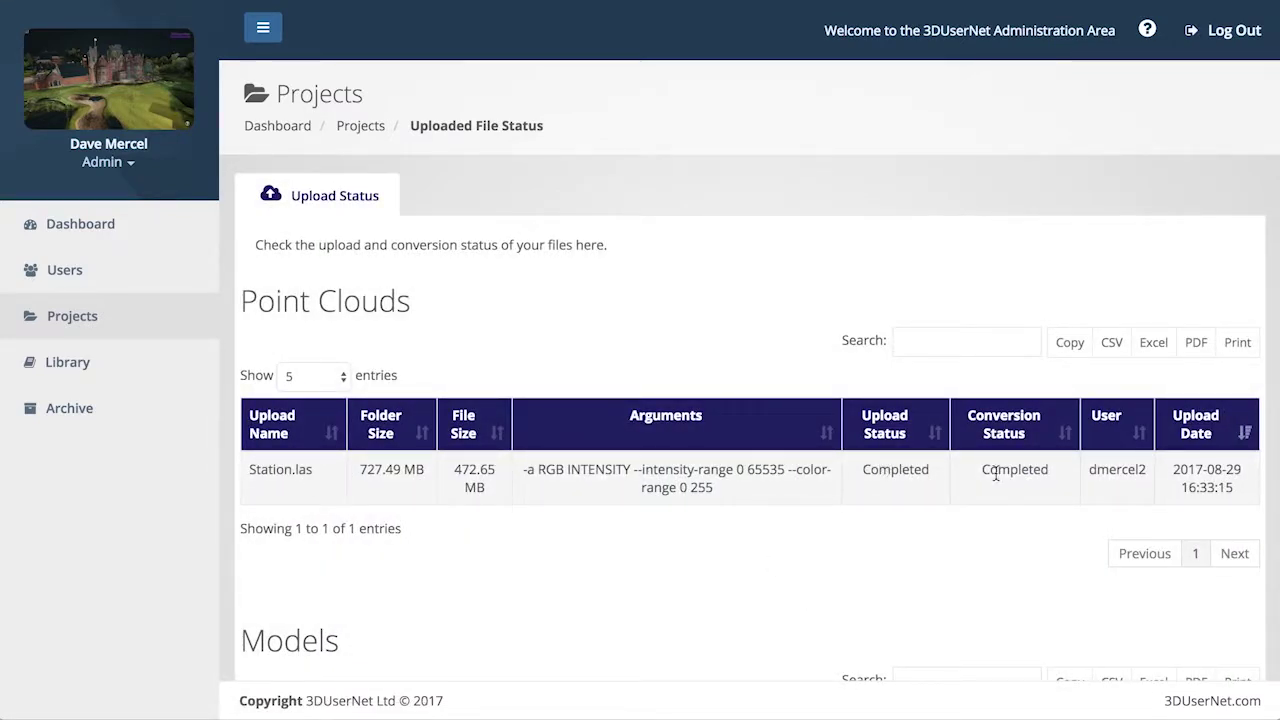
left_click(362, 129)
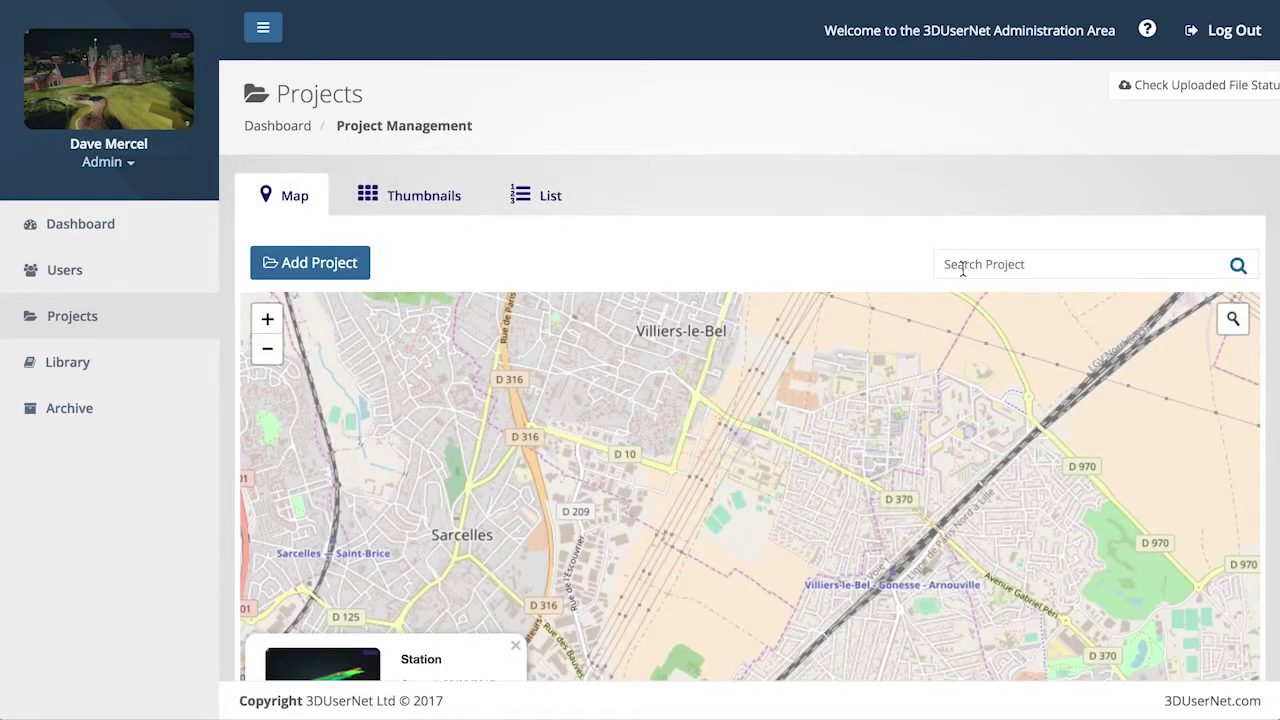
scroll(962, 268, "down", 2)
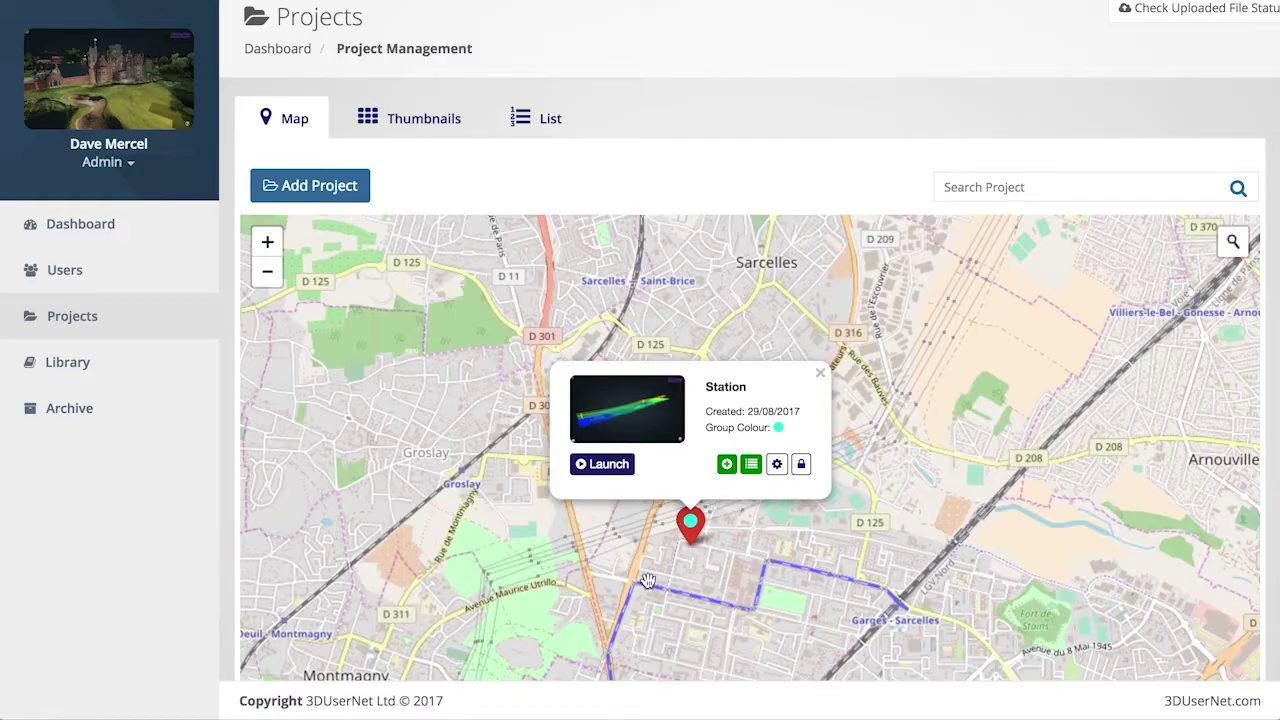
left_click(604, 466)
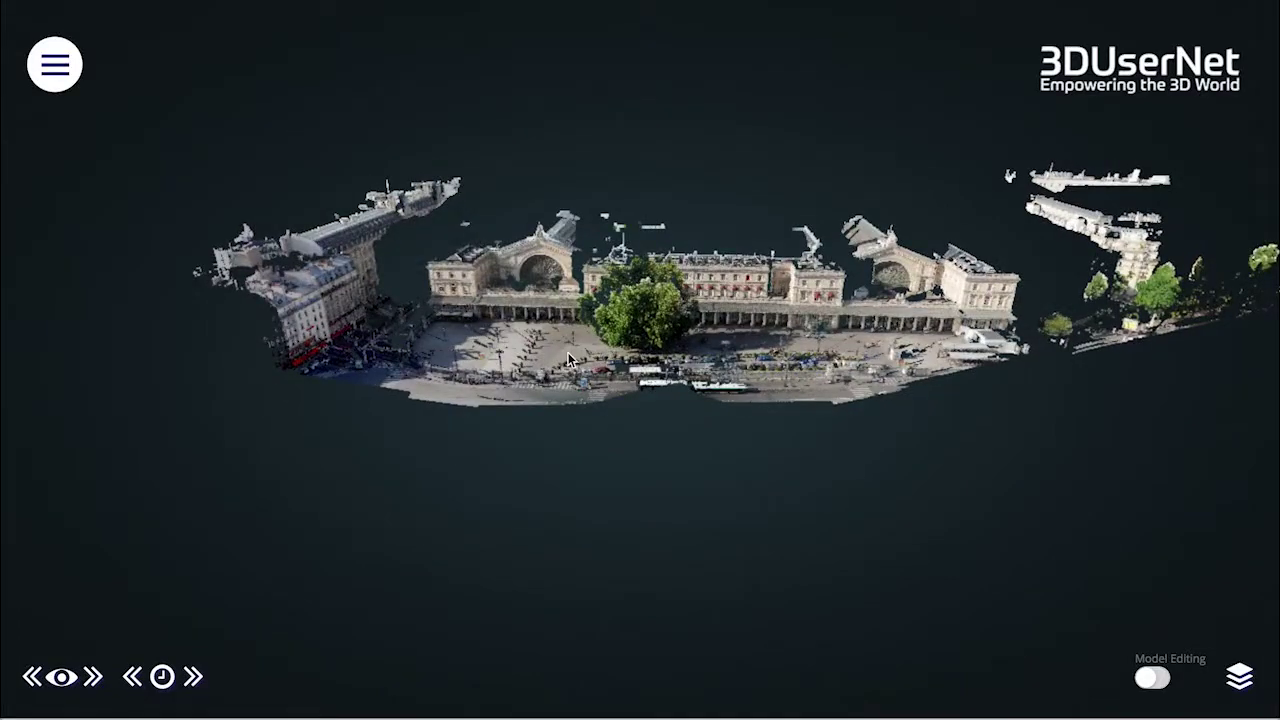
Step: Fly down to the station plaza at ground level, rotate around it, then pull back to an aerial view
double_click(634, 423)
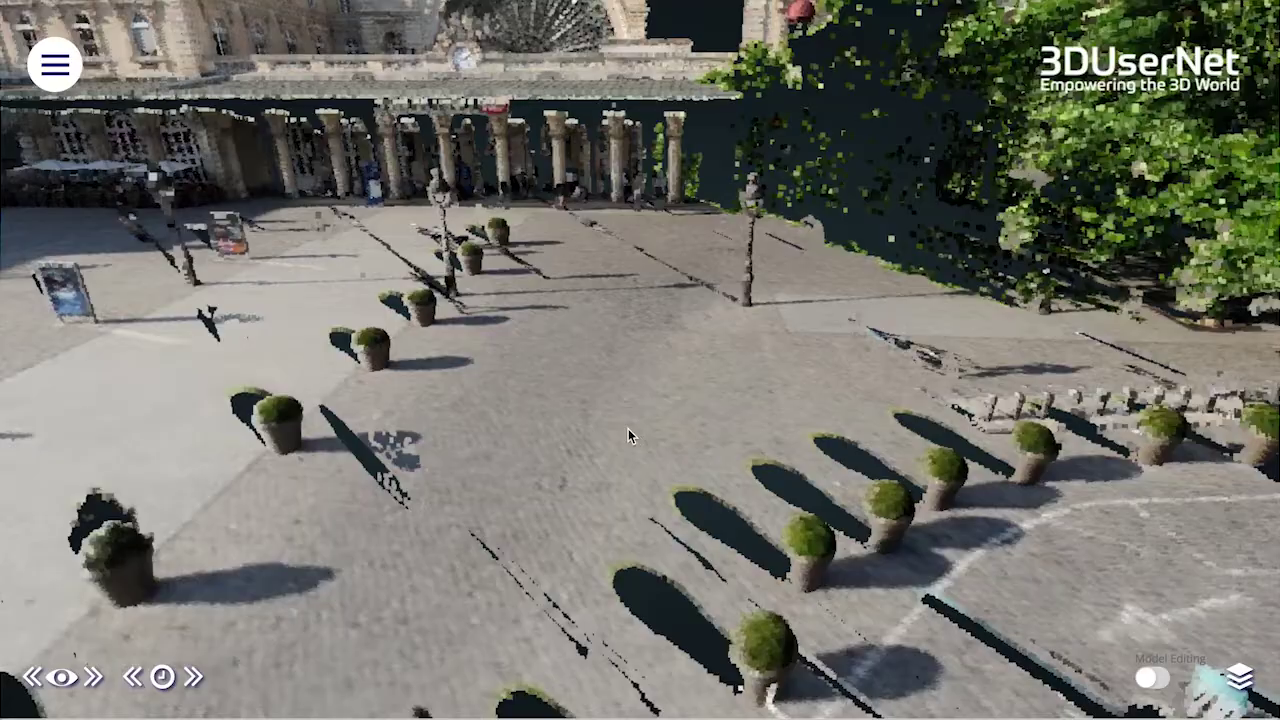
double_click(628, 430)
scroll(536, 400, "down", 5)
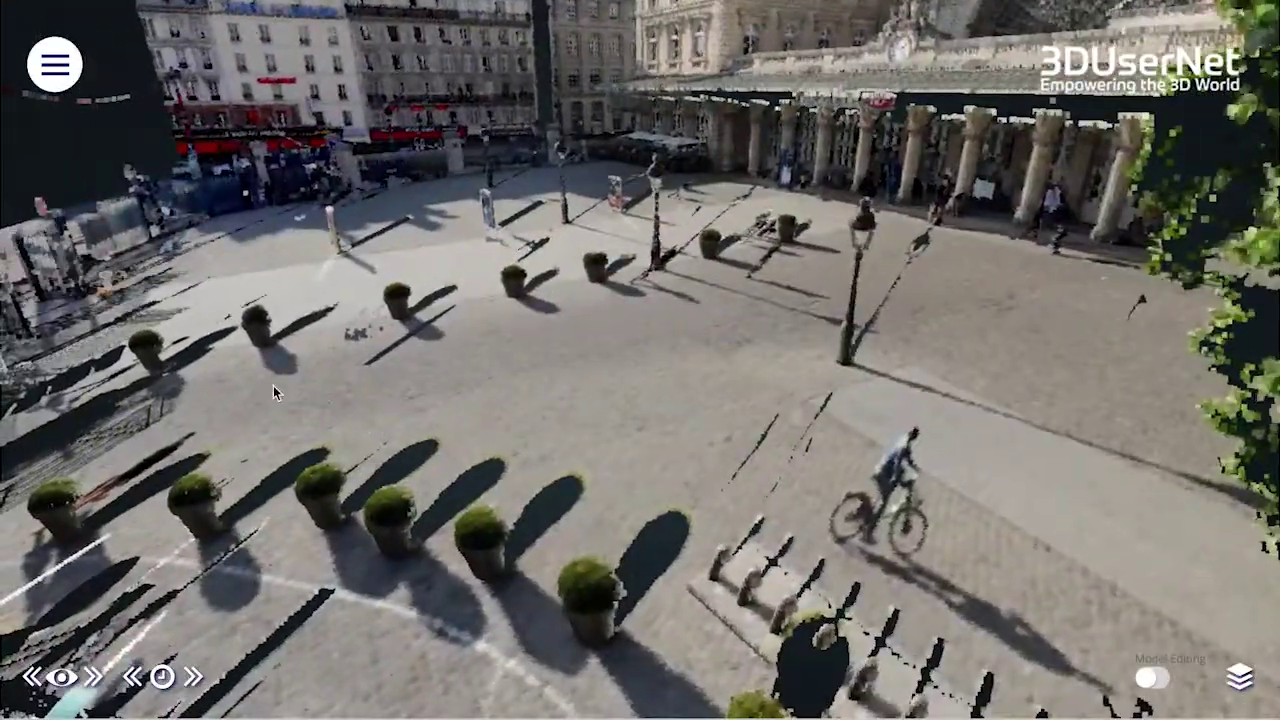
left_click_drag(273, 385, 376, 403)
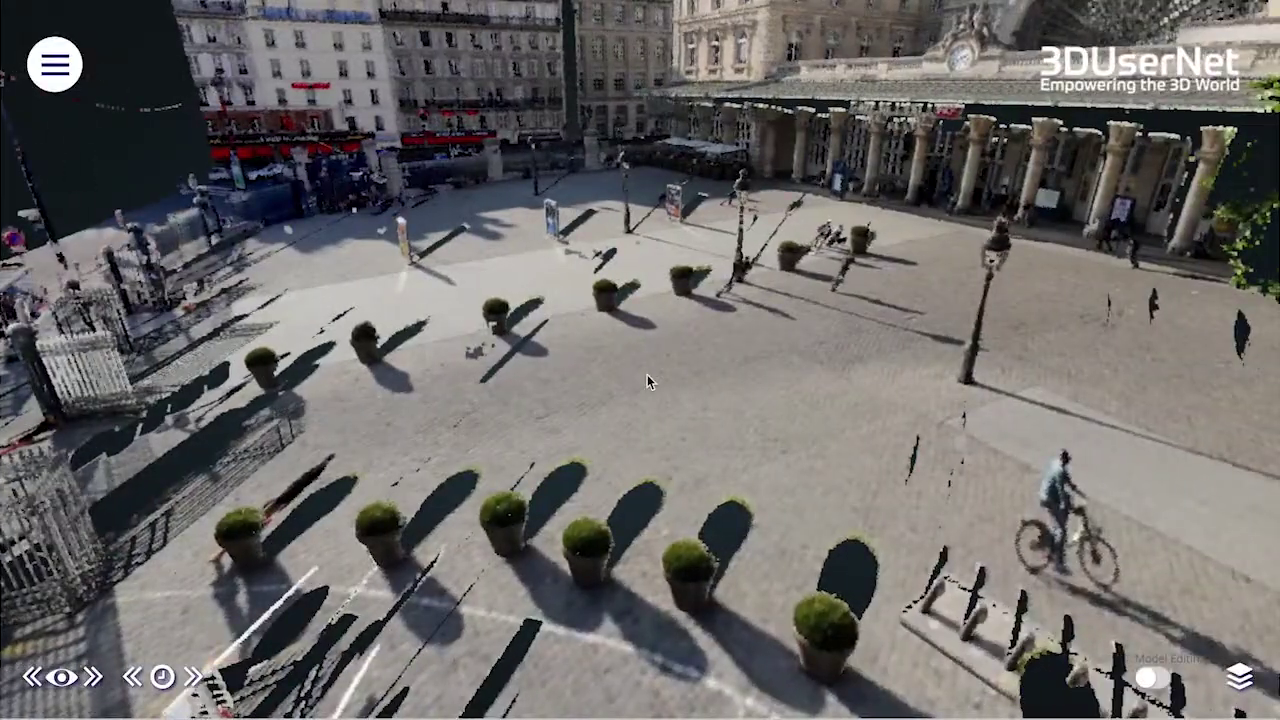
scroll(650, 375, "up", 5)
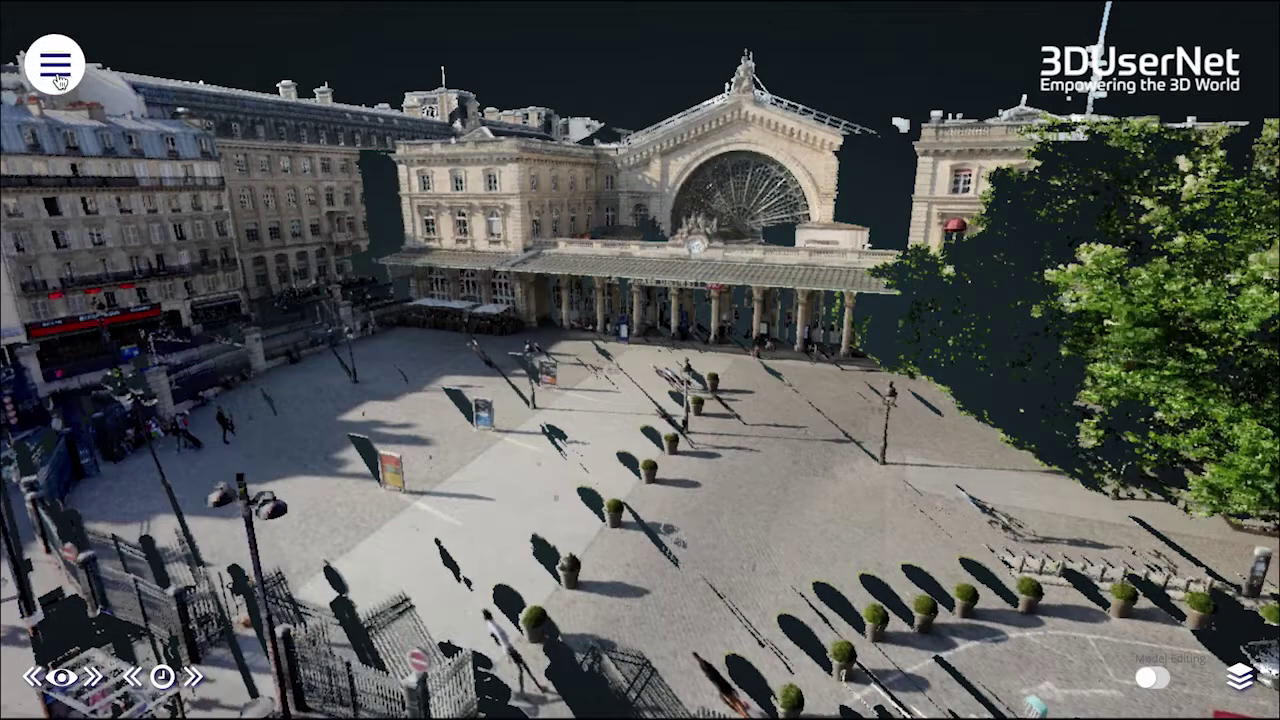
Step: In the viewer's display settings, set Level of Detail to MedLow and Point Size to 7
left_click(55, 65)
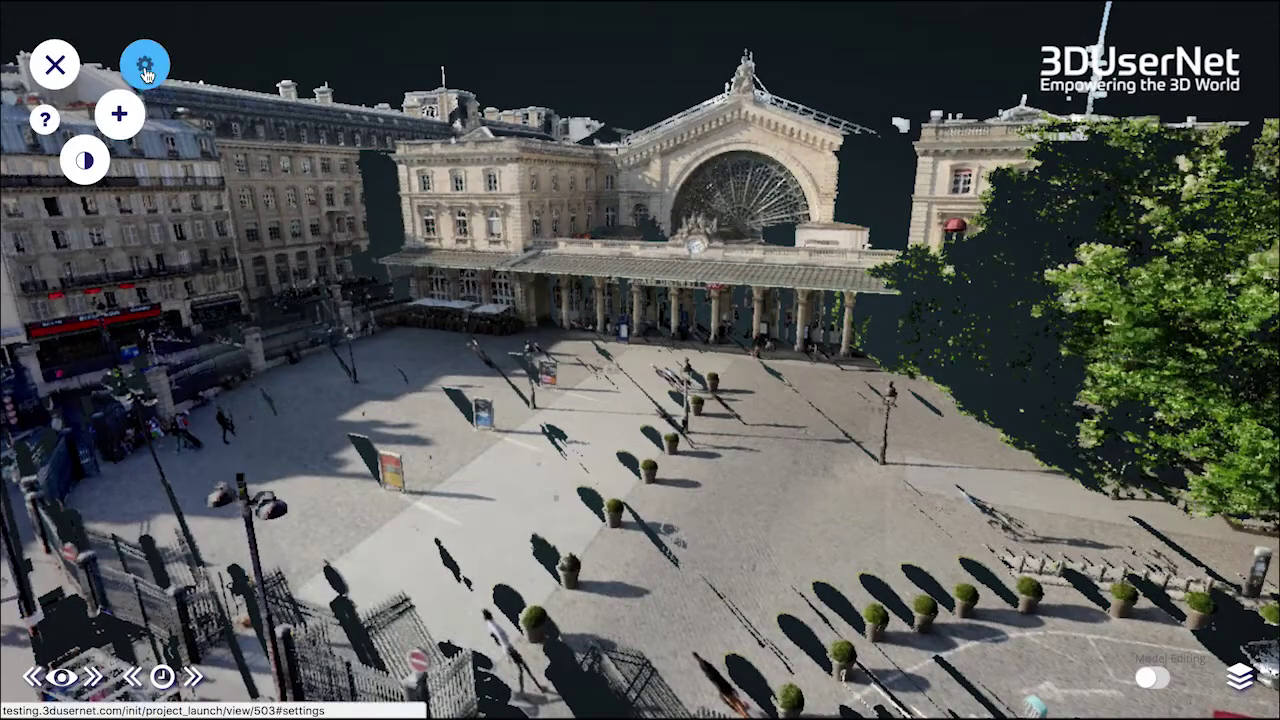
left_click(145, 64)
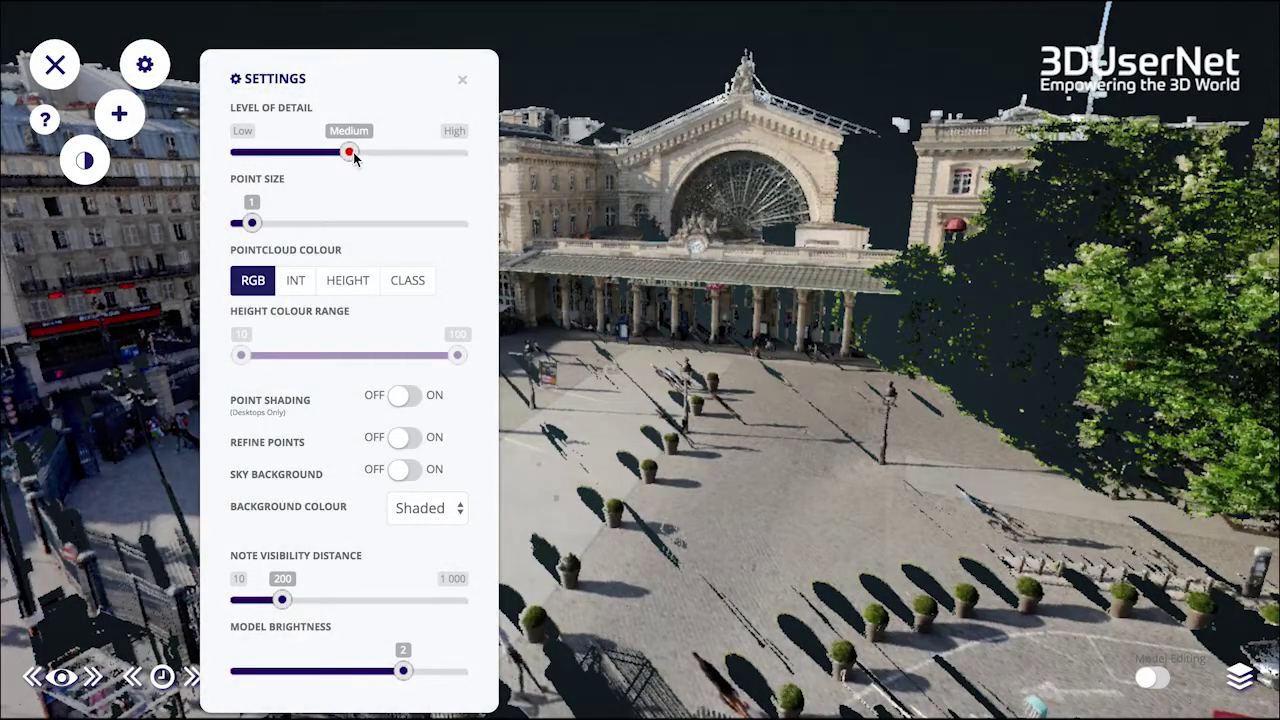
mouse_move(353, 157)
left_mouse_down()
mouse_move(426, 157)
mouse_move(288, 162)
mouse_move(337, 154)
left_mouse_up()
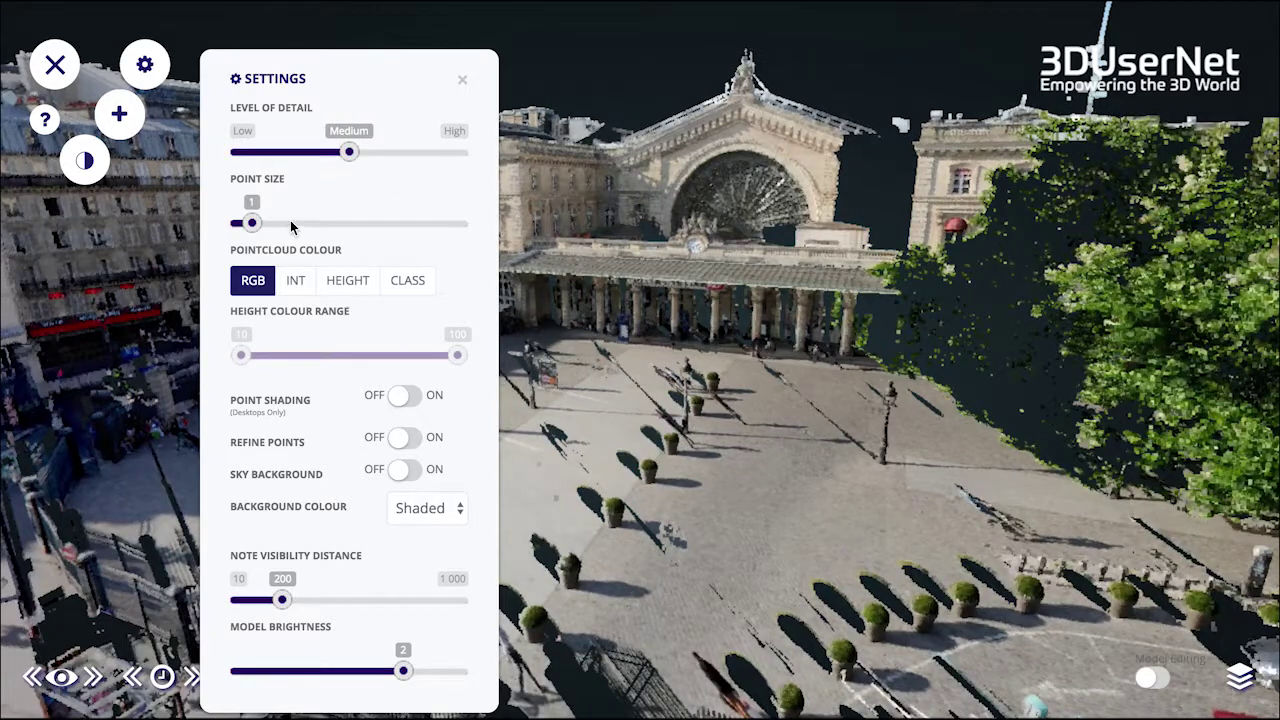
mouse_move(251, 223)
left_mouse_down()
mouse_move(318, 223)
mouse_move(251, 223)
left_mouse_up()
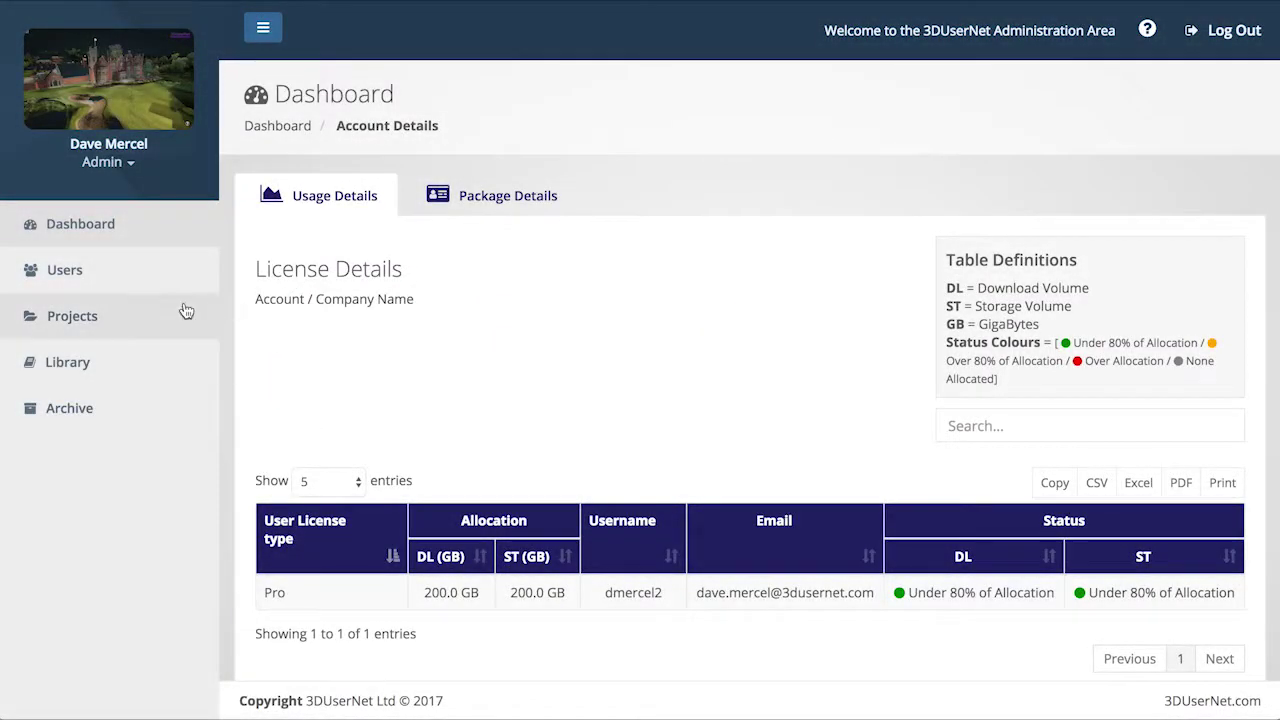
Step: Open user management and select Start Group to show its empty member list
left_click(97, 282)
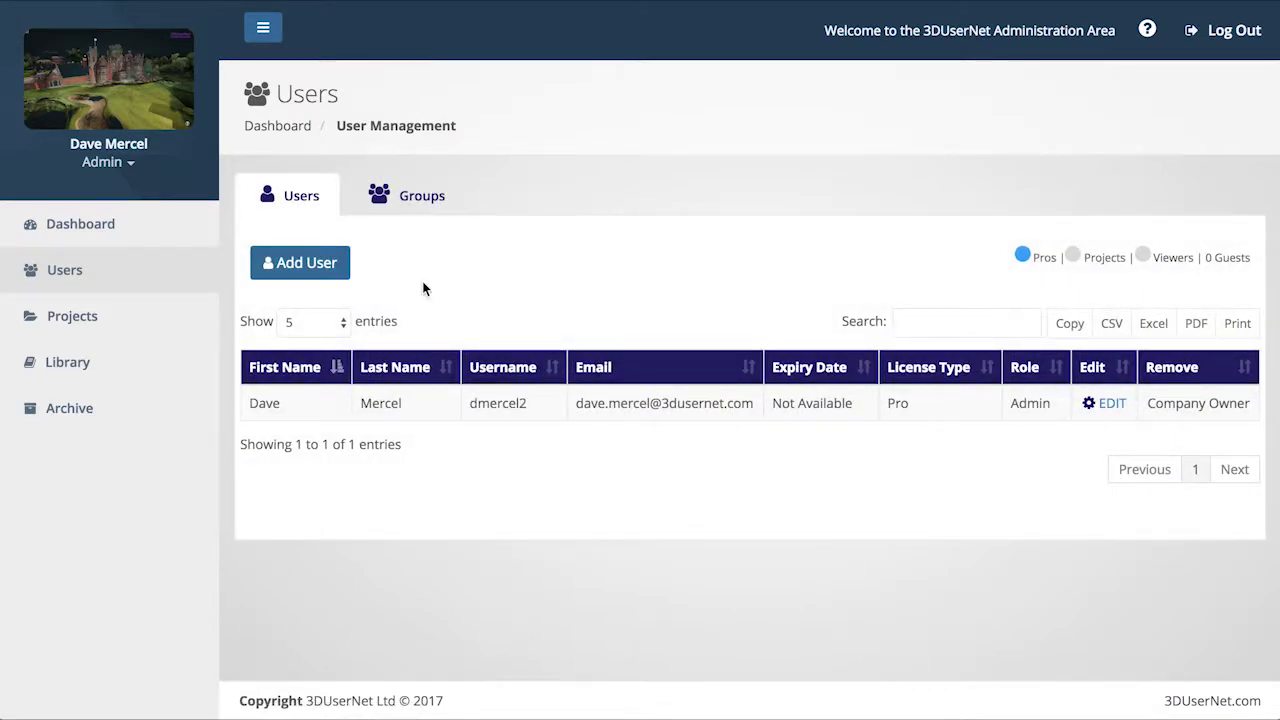
left_click(333, 273)
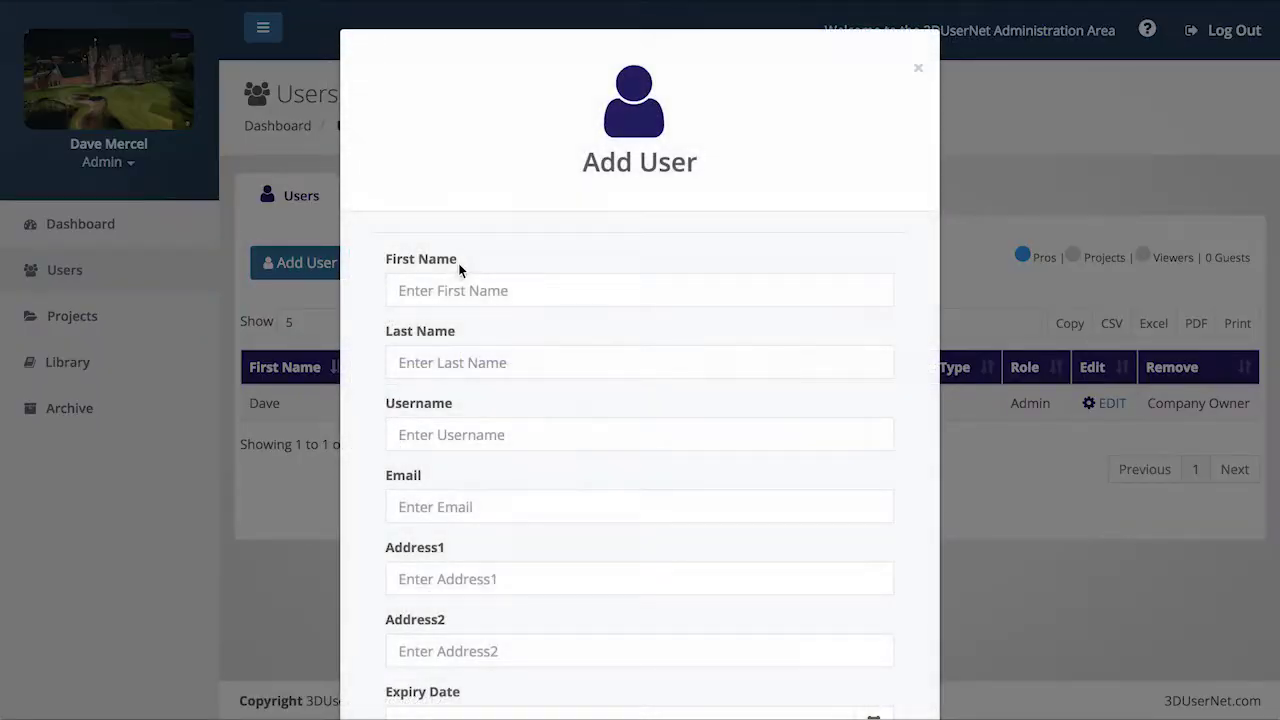
scroll(821, 245, "down", 3)
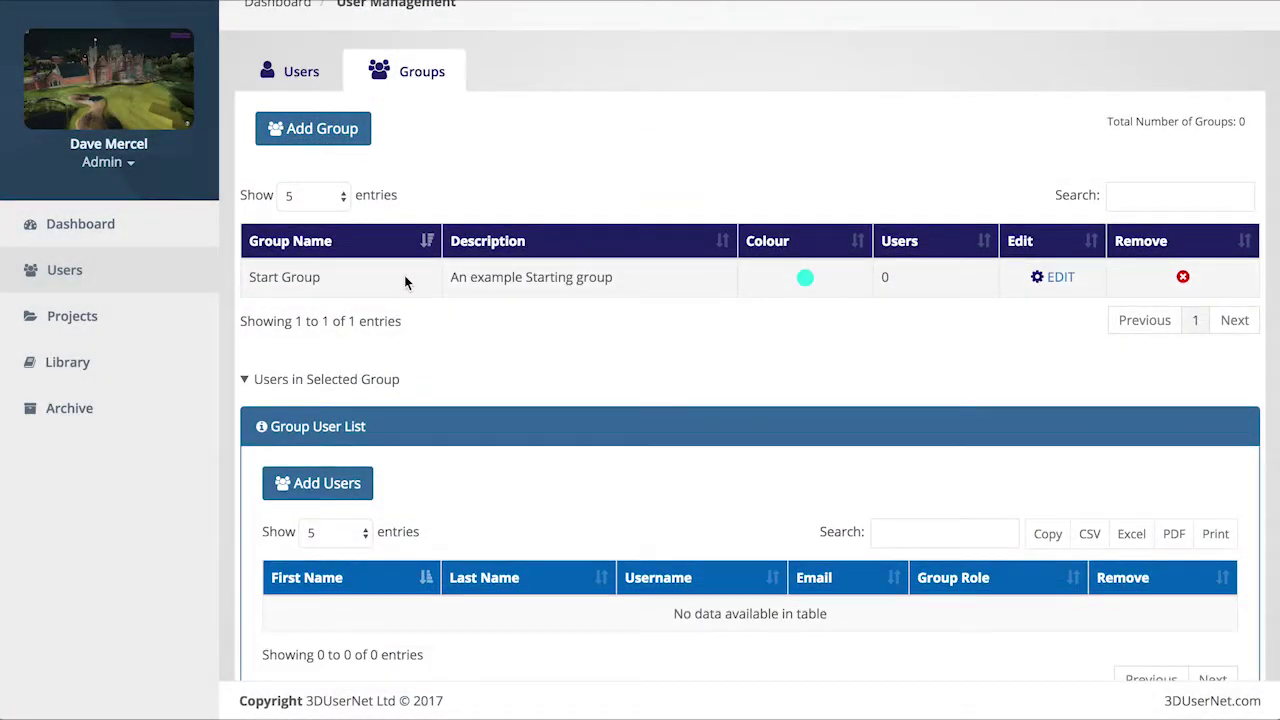
left_click(405, 283)
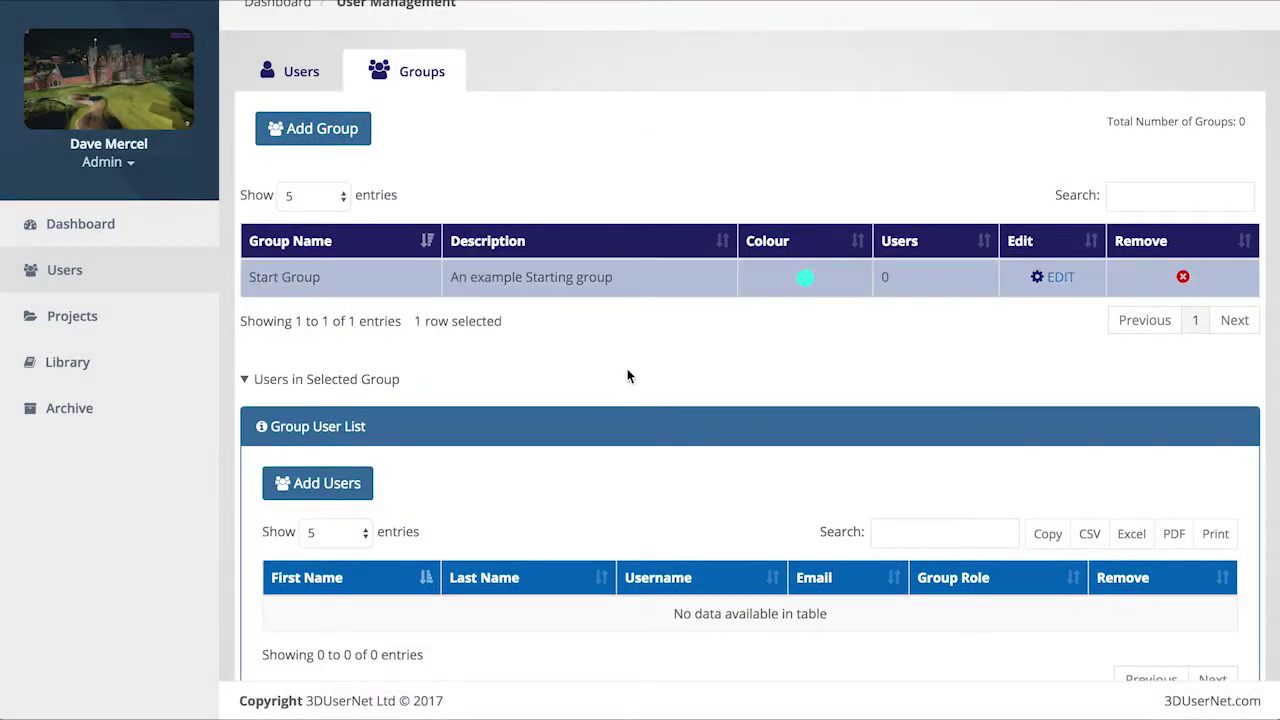
scroll(627, 373, "down", 1)
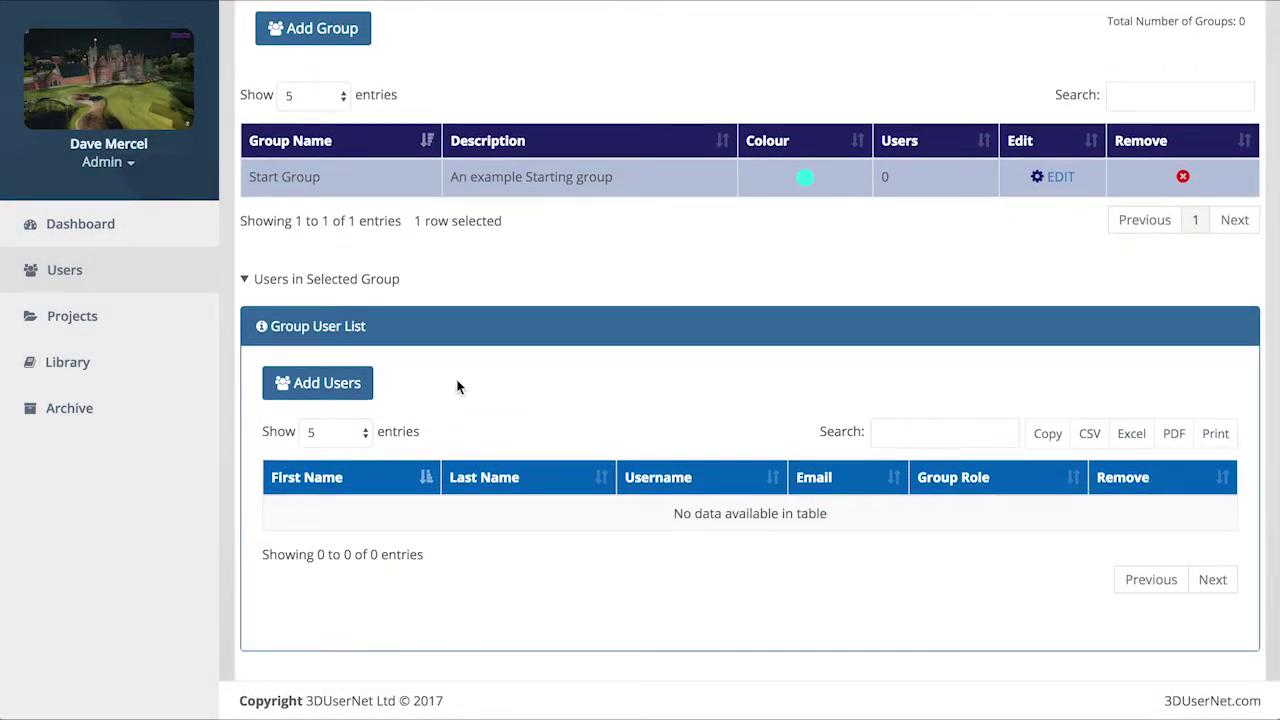
Step: Add the only listed user to Start Group as Project Manager, then launch Station in the viewer
left_click(358, 386)
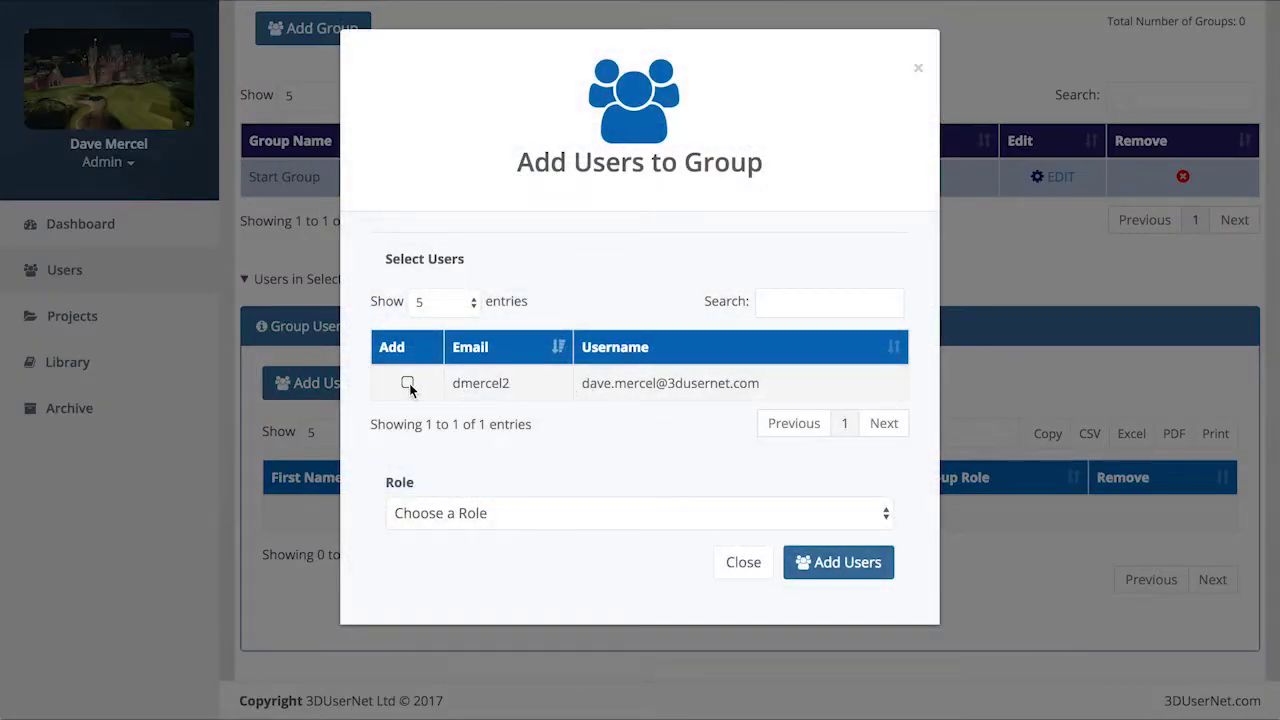
left_click(408, 384)
left_click(720, 513)
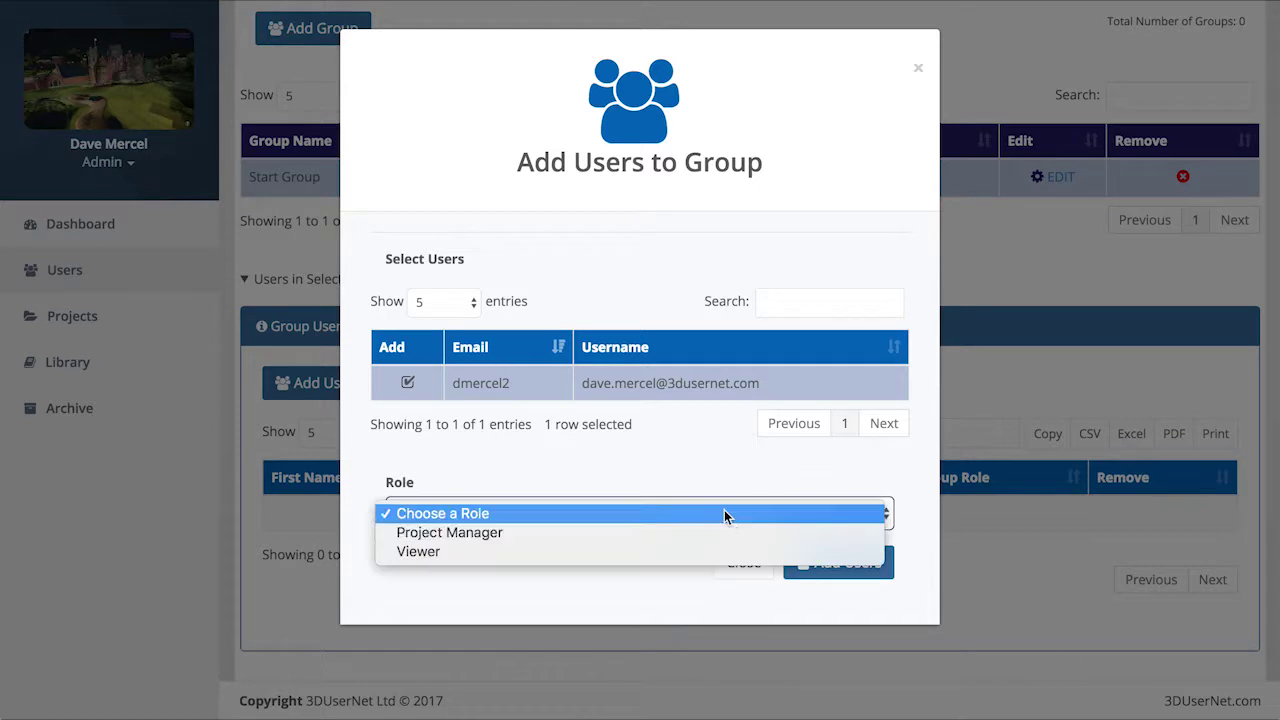
left_click(718, 535)
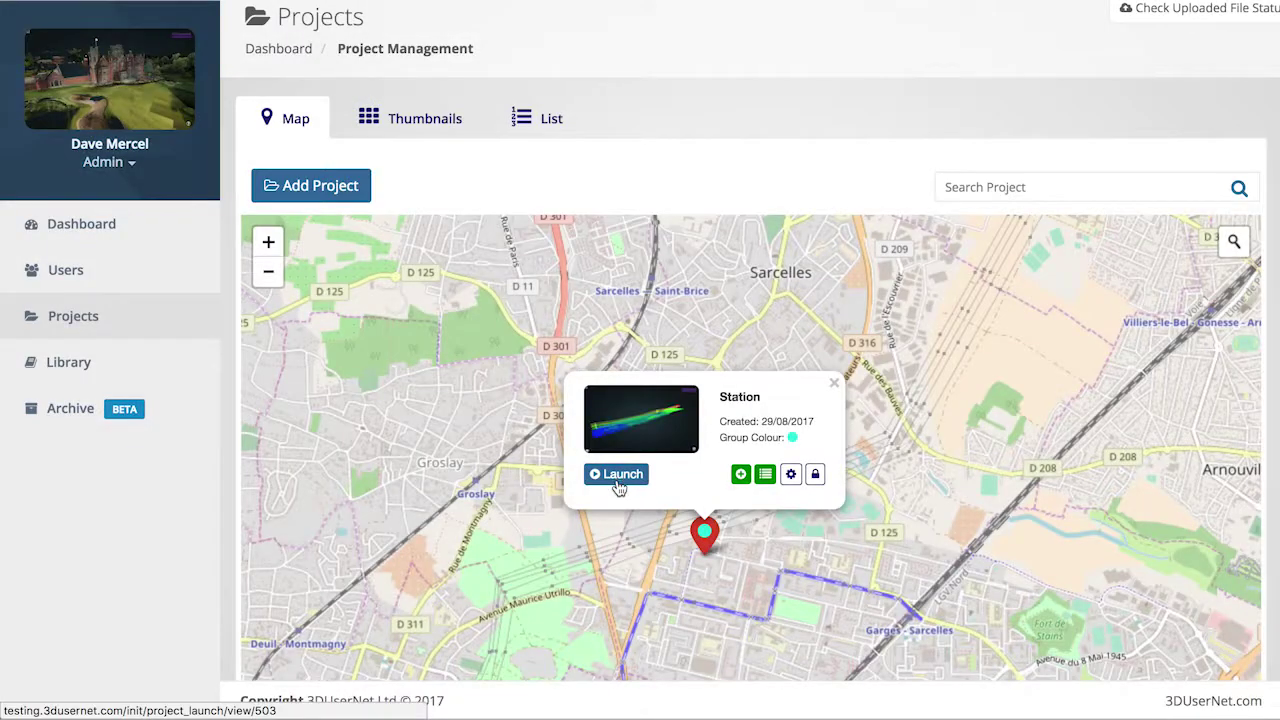
left_click(619, 477)
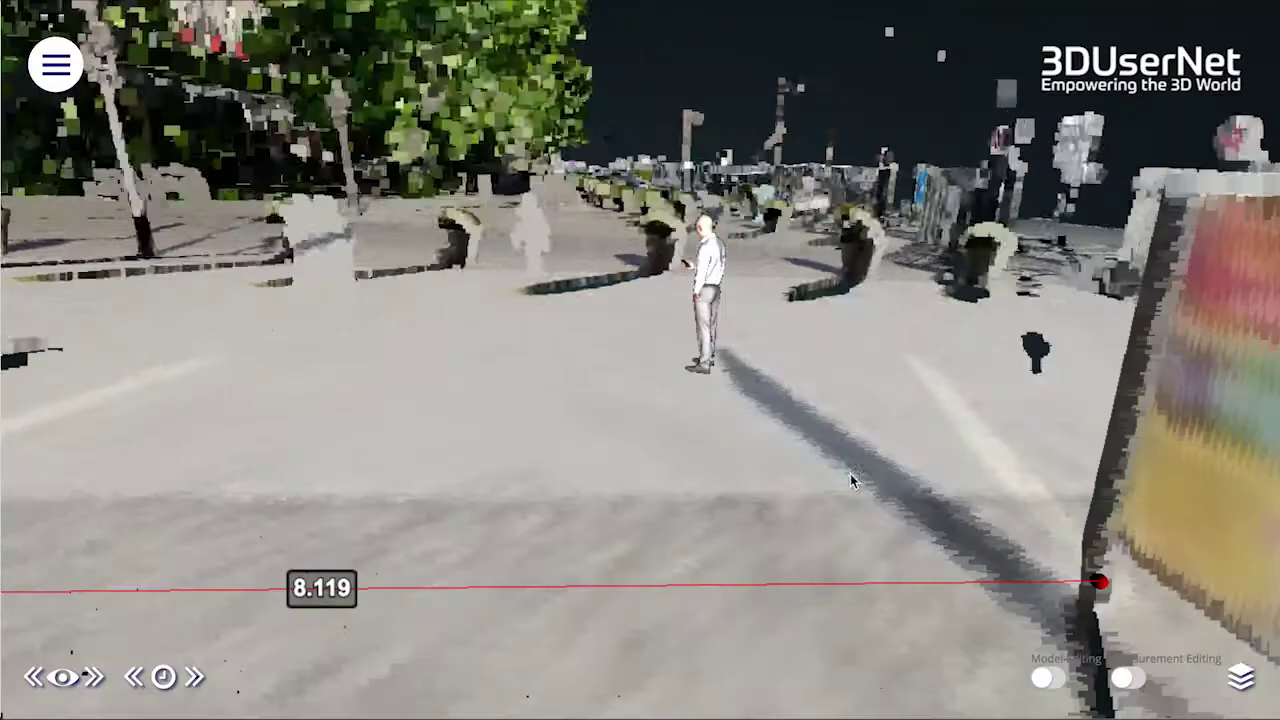
Step: Start a guest invitation for saved State 01 and enter the guest name Support
left_click(1242, 679)
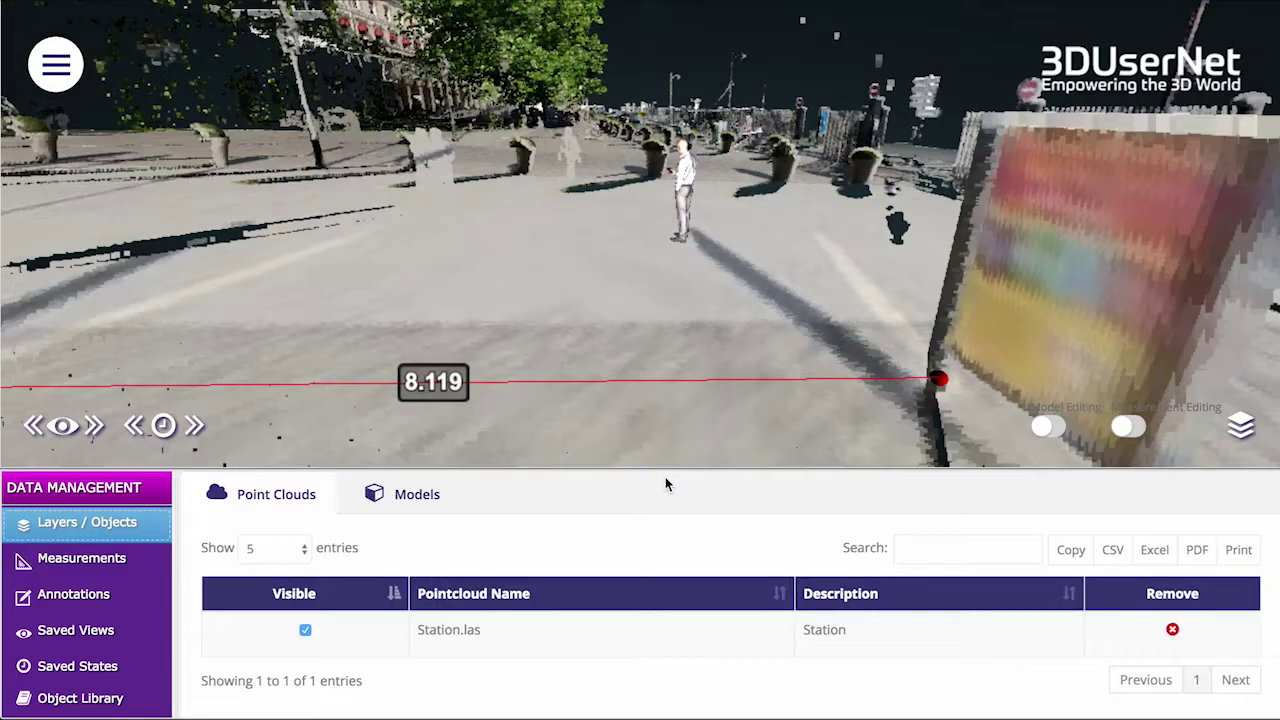
left_click(104, 676)
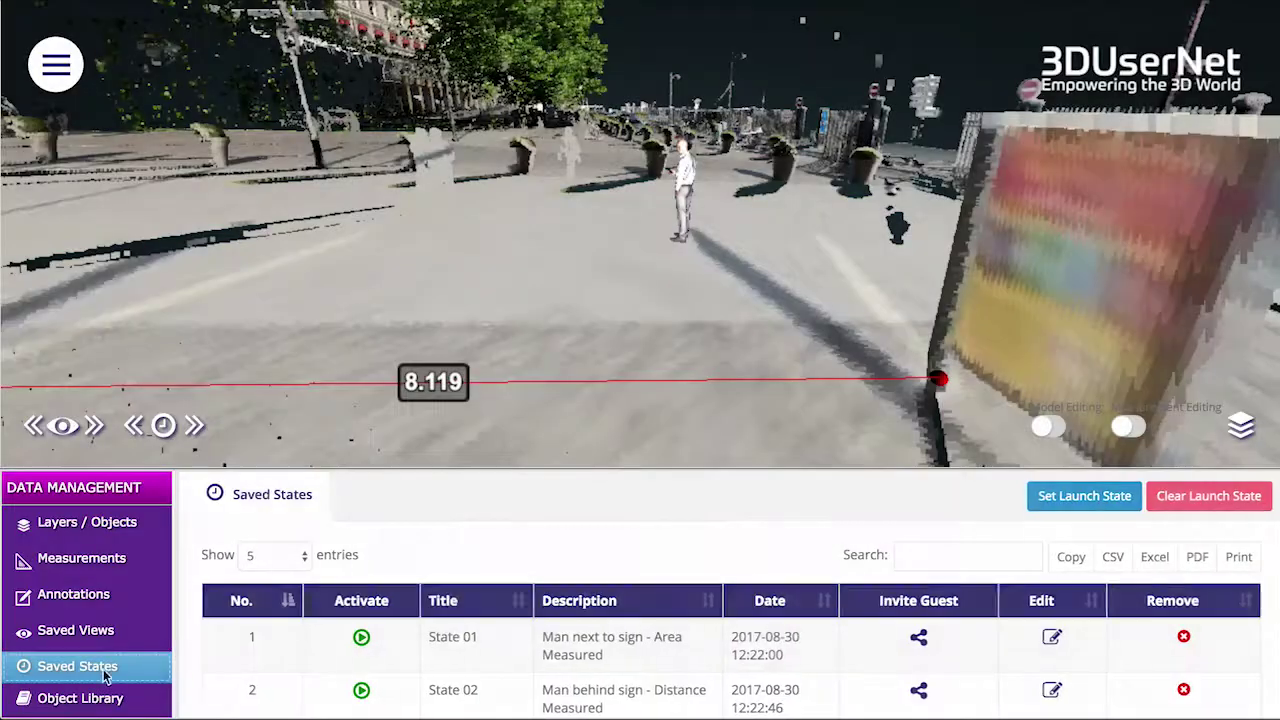
left_click(918, 637)
left_click(448, 130)
type("Support")
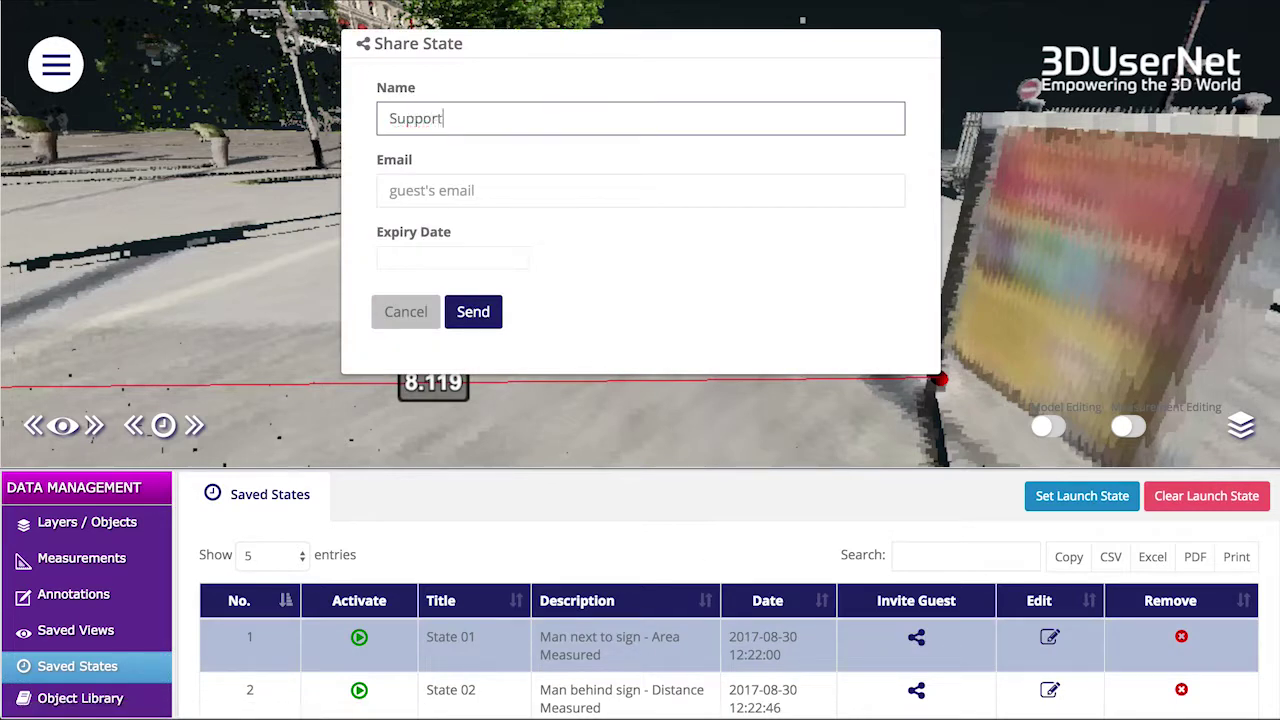
Step: Enter the guest's e-mail, set access to expire 11-09-2017, and send the invitation
key("Tab")
type("supp")
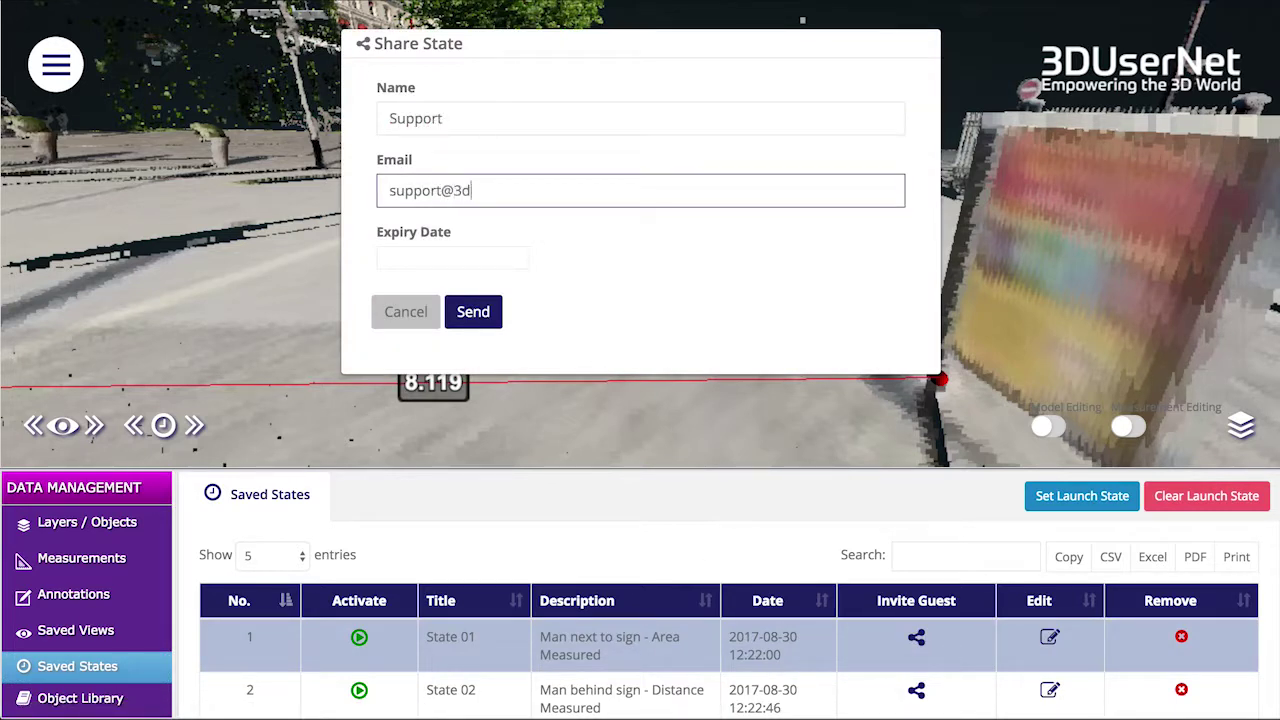
type("net.com")
left_click(443, 262)
left_click(436, 403)
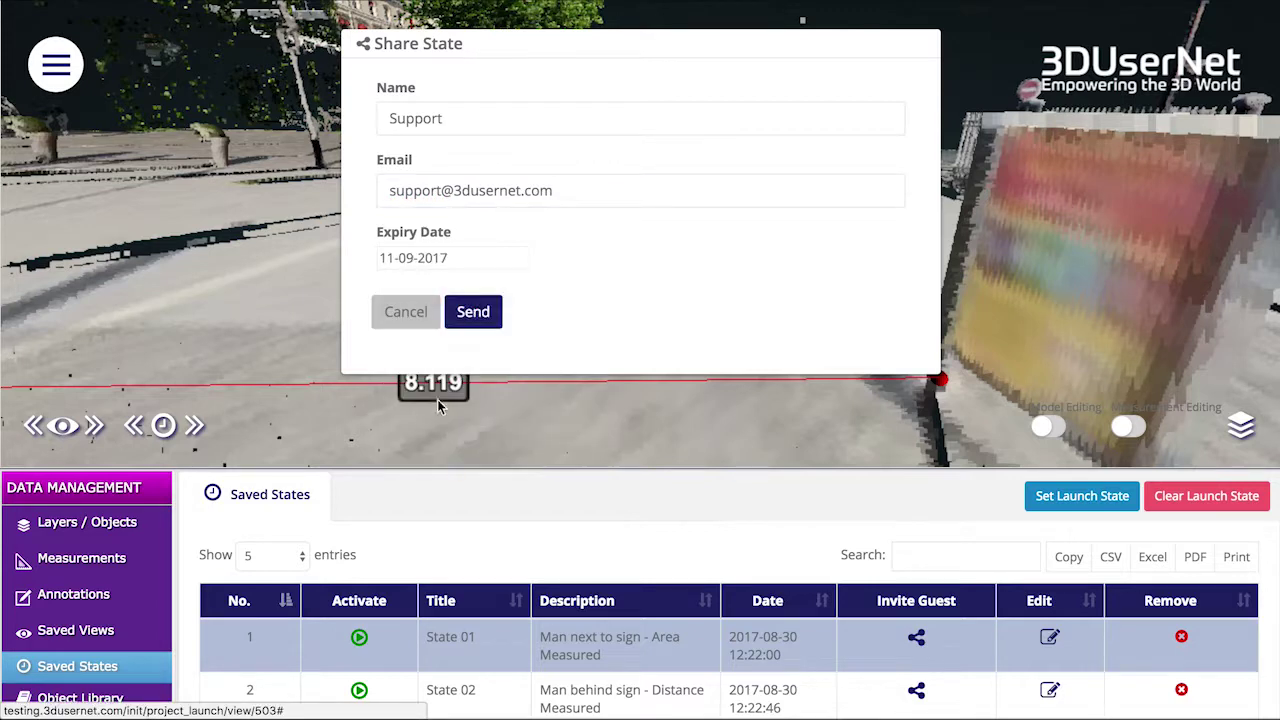
left_click(473, 312)
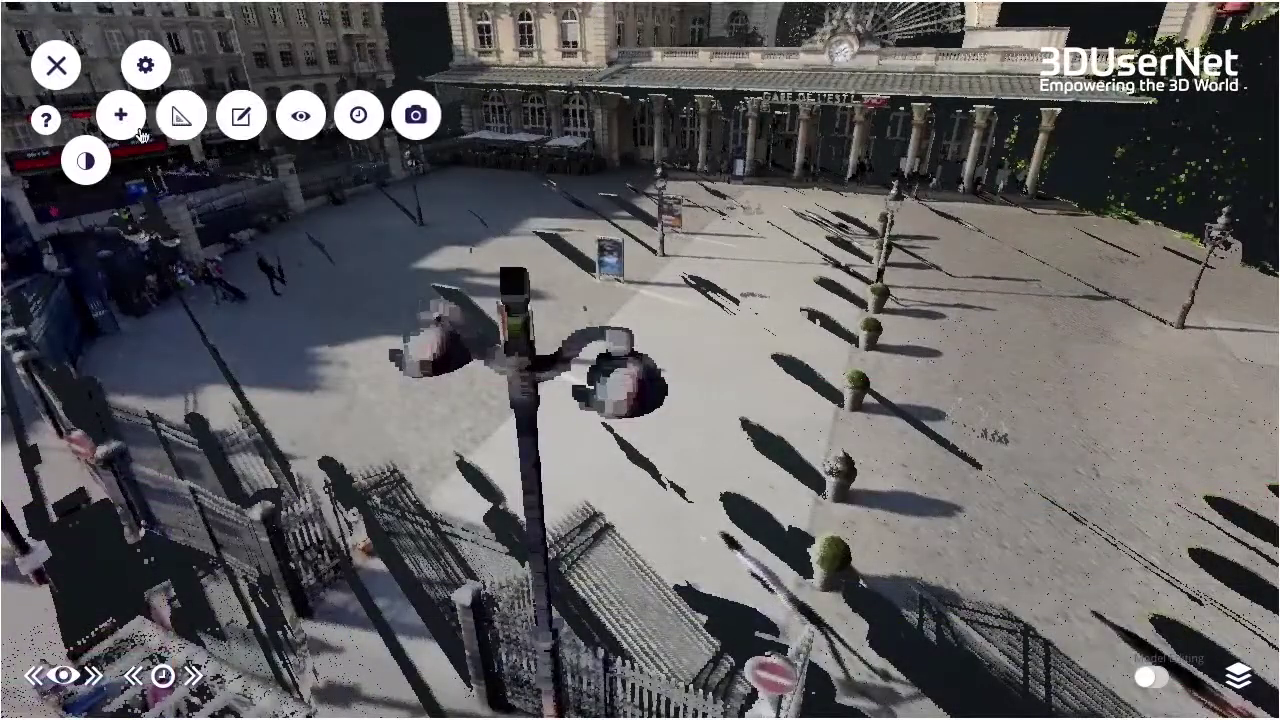
left_click(181, 116)
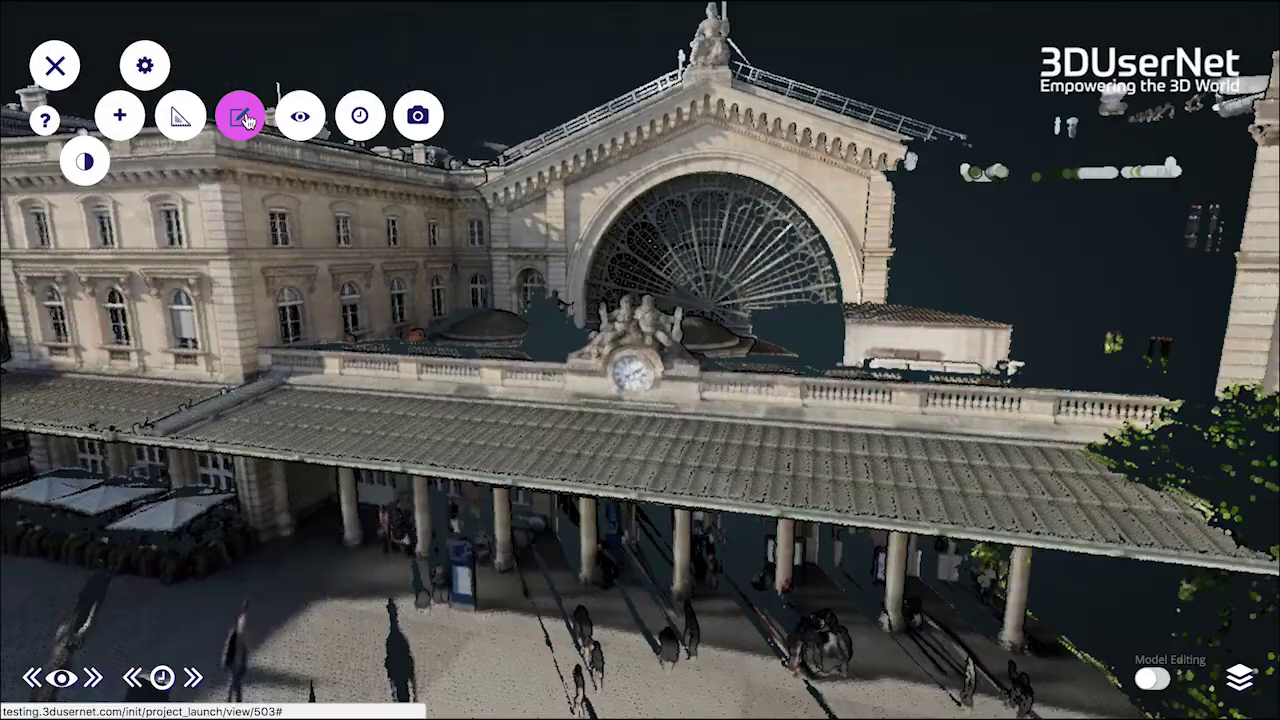
Step: Place a yellow 'Clock Statues' note on the station building and add it to the project
left_click(240, 117)
left_click(634, 370)
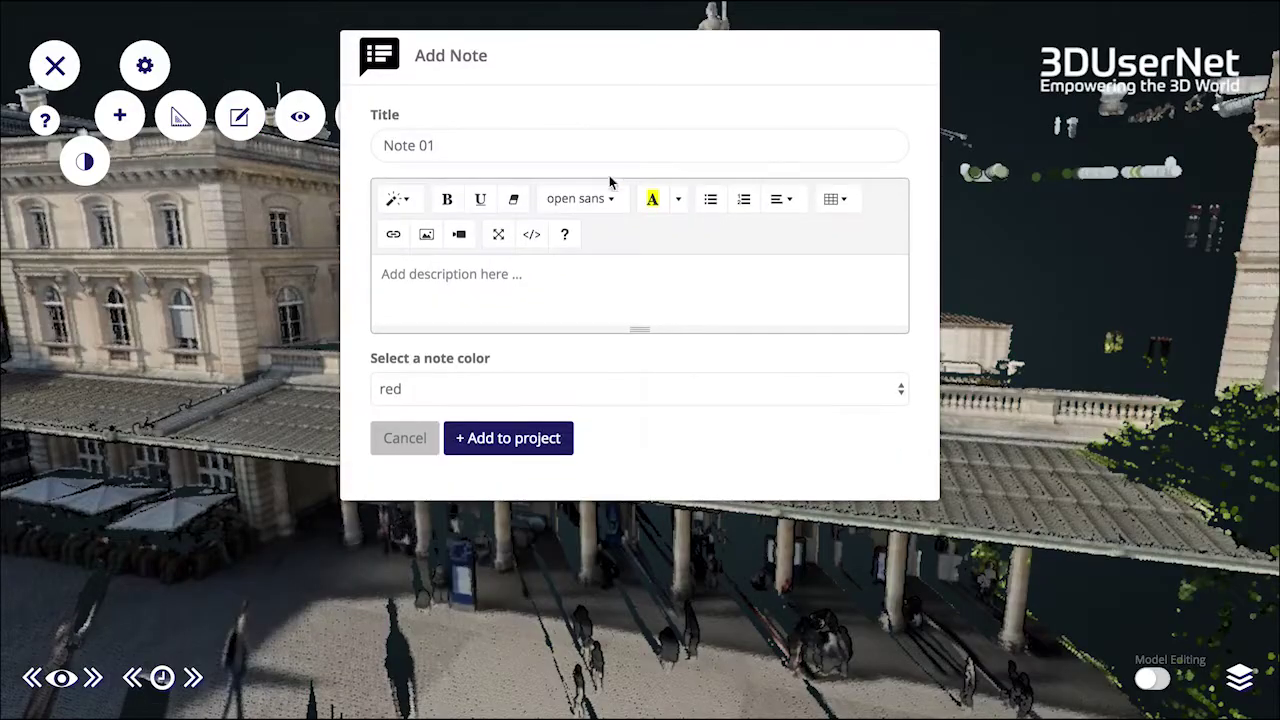
type("Clock Statues")
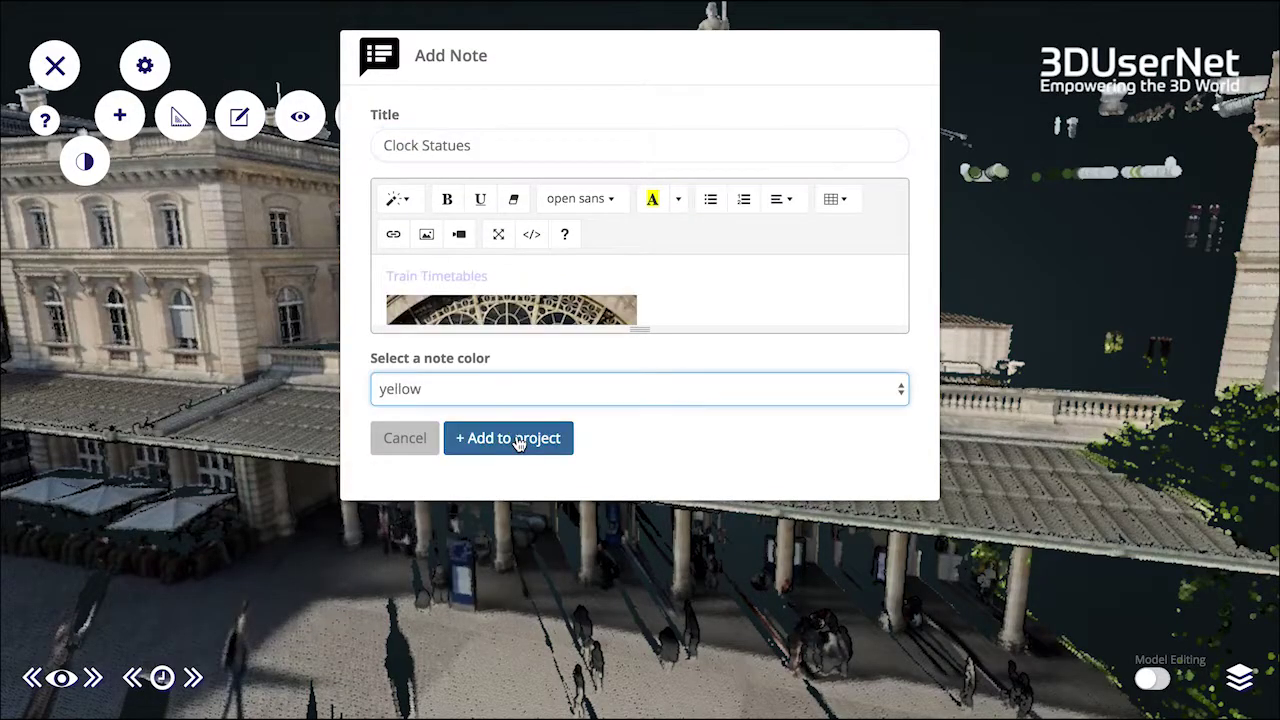
left_click(516, 440)
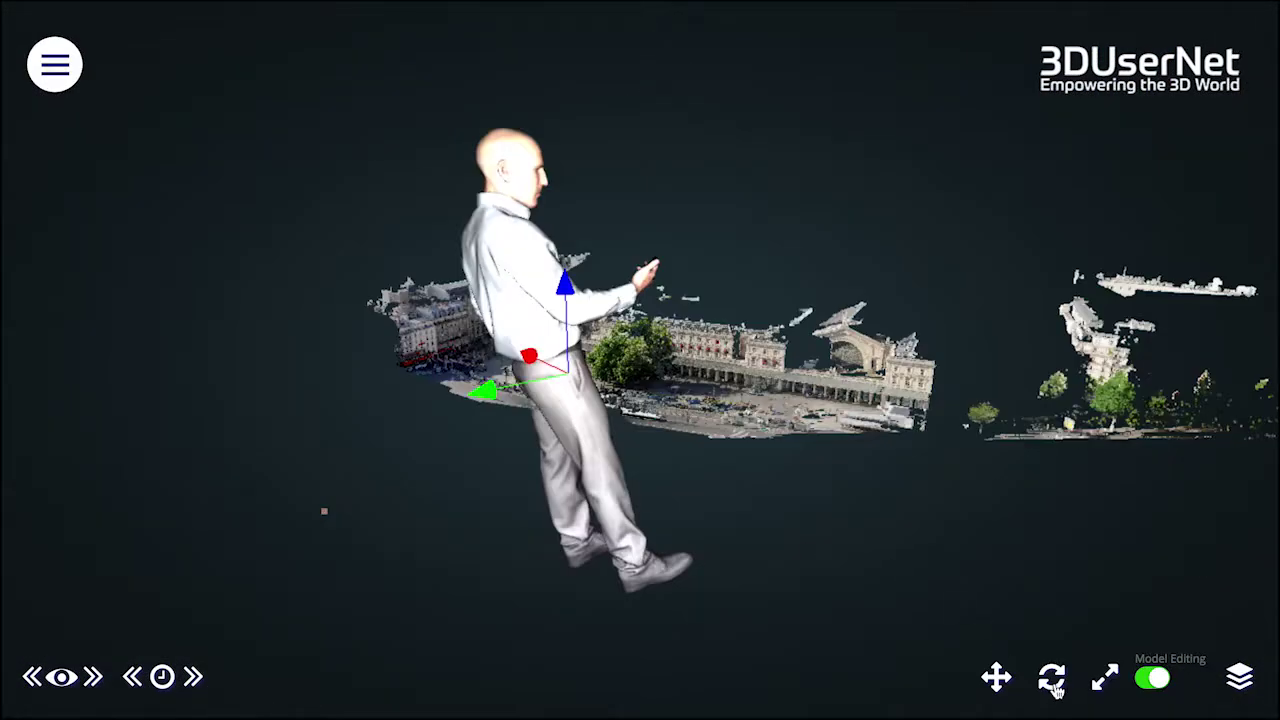
Step: Rotate the human model to face away, then open the admin Users page
left_click(1051, 678)
left_click_drag(588, 412, 604, 344)
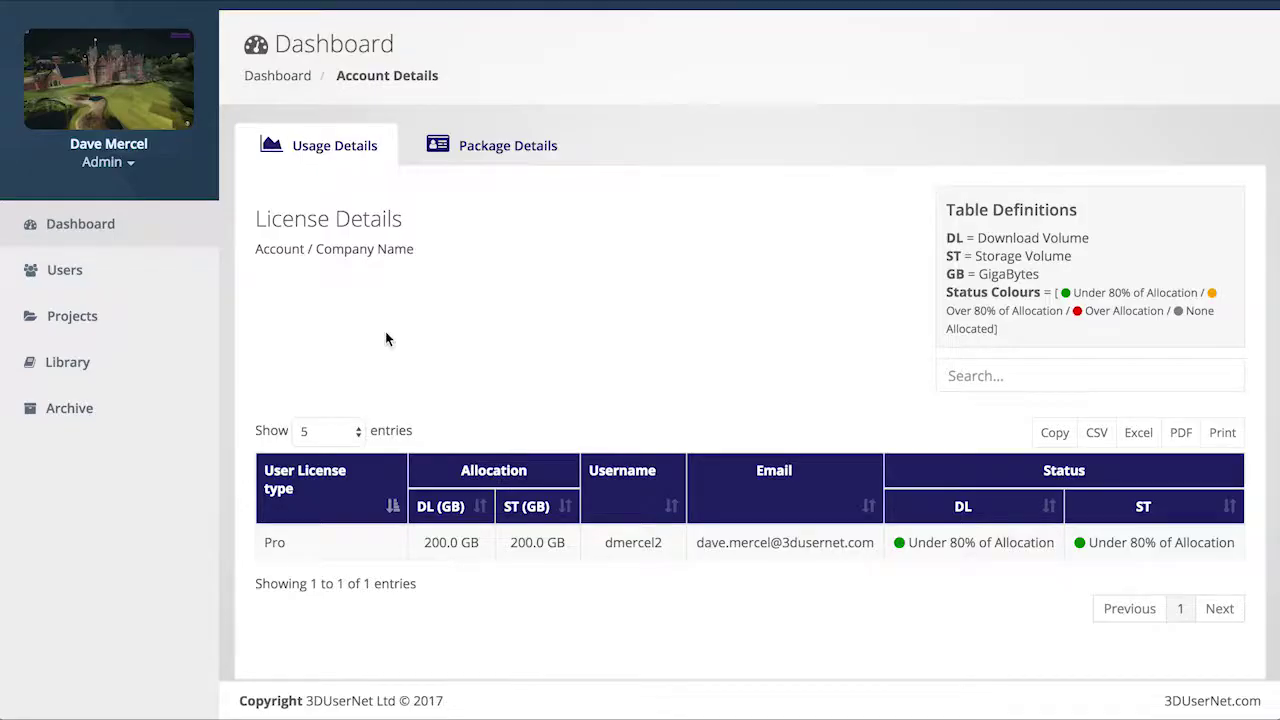
scroll(387, 335, "up", 1)
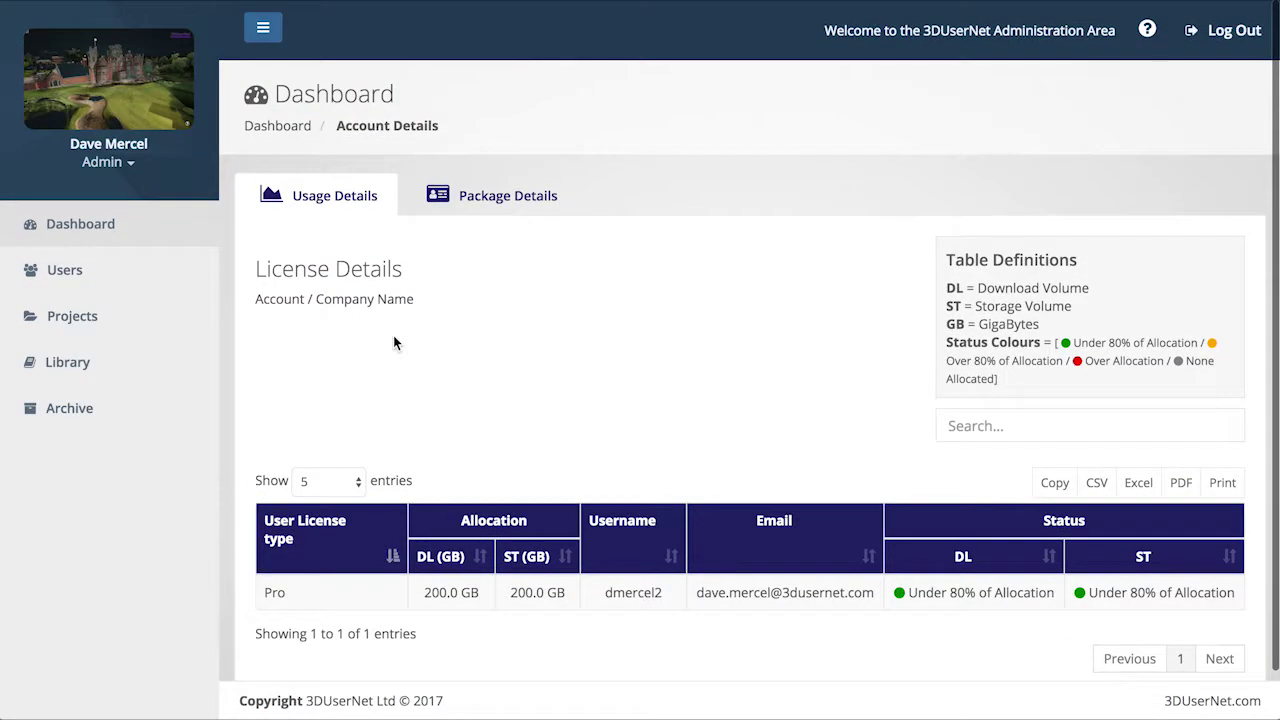
left_click(98, 286)
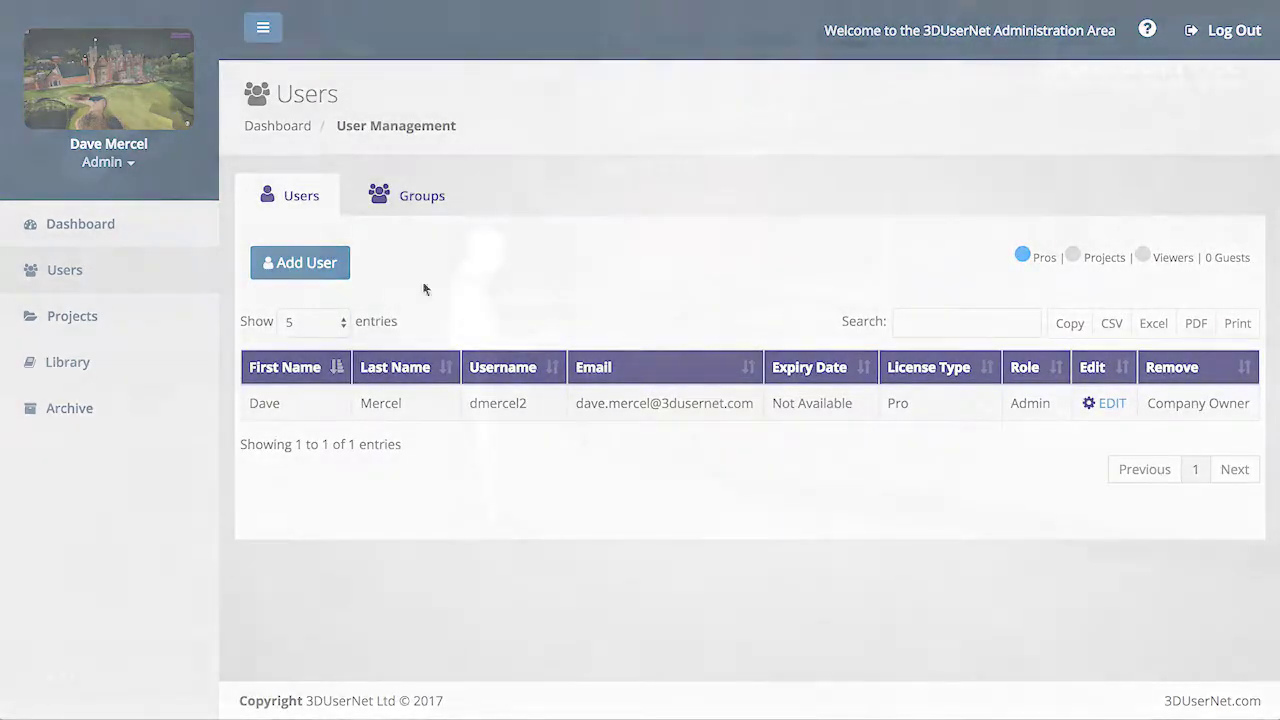